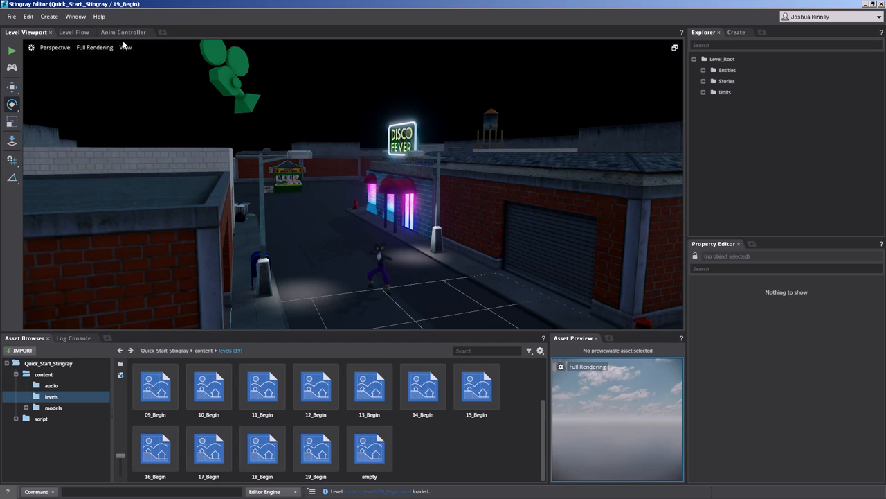
# Step: Launch Scaleform Studio from the Stingray Editor
pyautogui.click(76, 17)
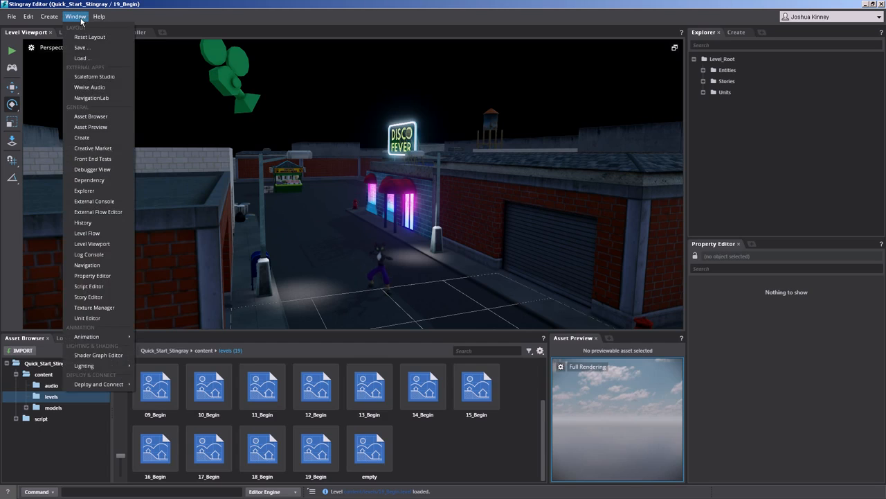
pyautogui.click(101, 80)
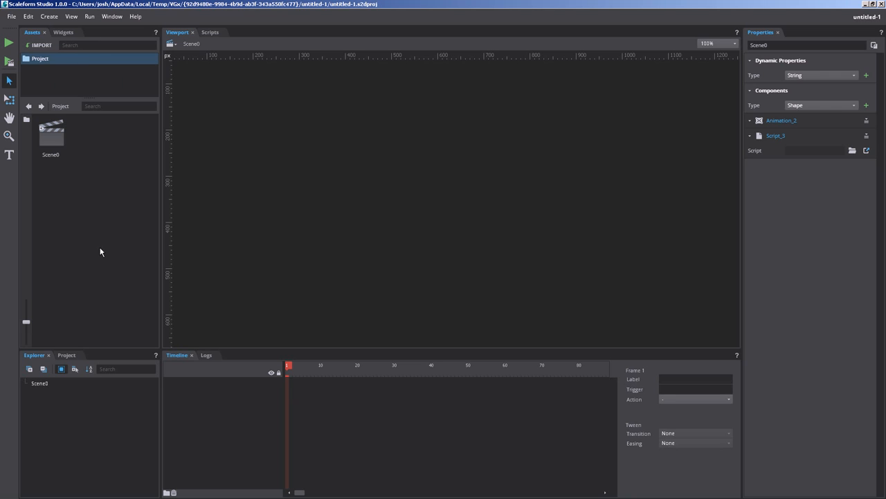
pyautogui.click(107, 18)
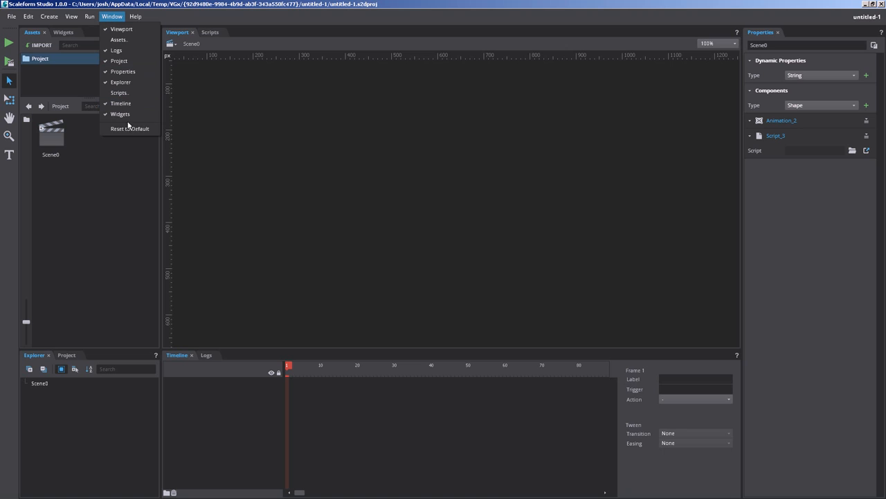
pyautogui.click(102, 174)
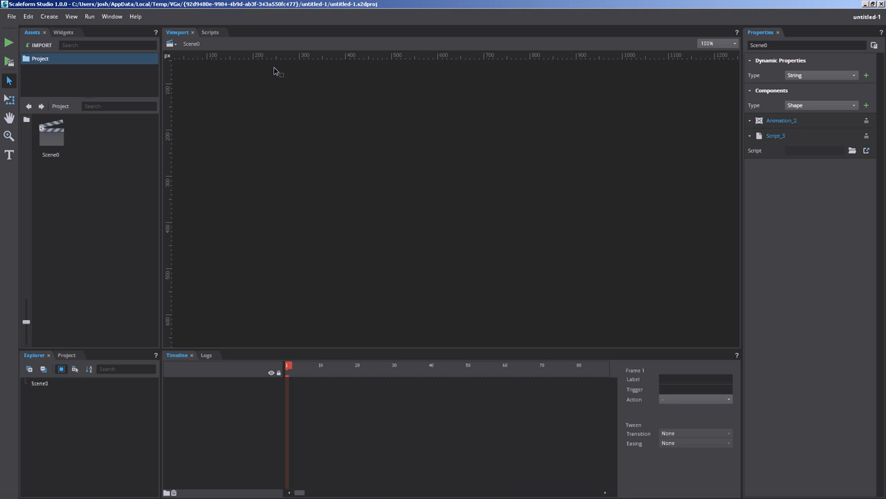
# Step: Import Logo-Large.png, main_menu_beams.png, main_menu_building2.png and main_menu_sky.png from the project_files Assets ui folder
pyautogui.click(41, 45)
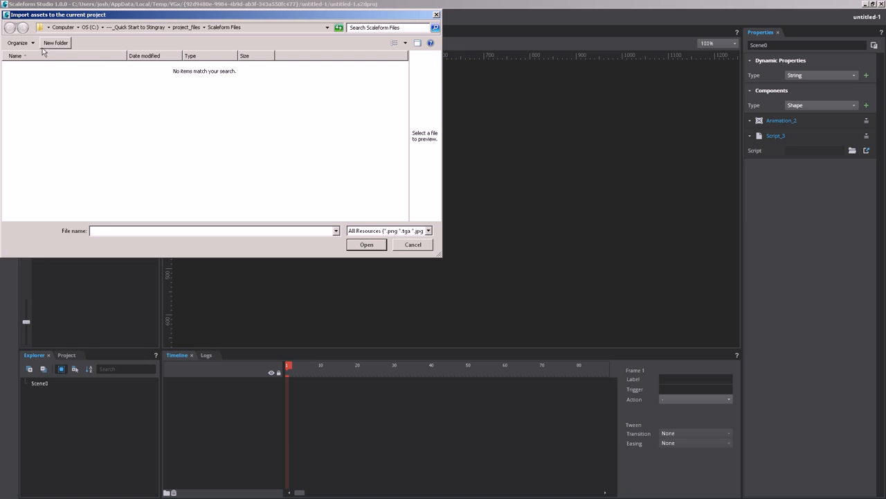
pyautogui.click(183, 27)
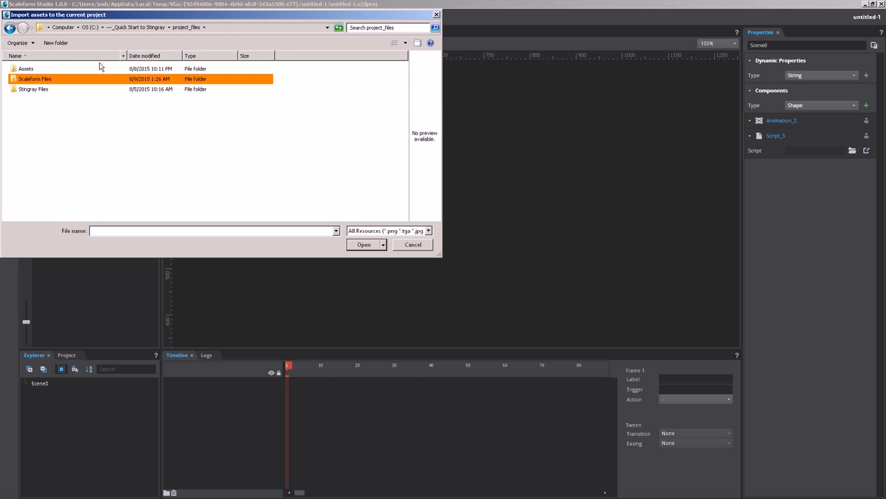
pyautogui.doubleClick(21, 70)
pyautogui.doubleClick(20, 99)
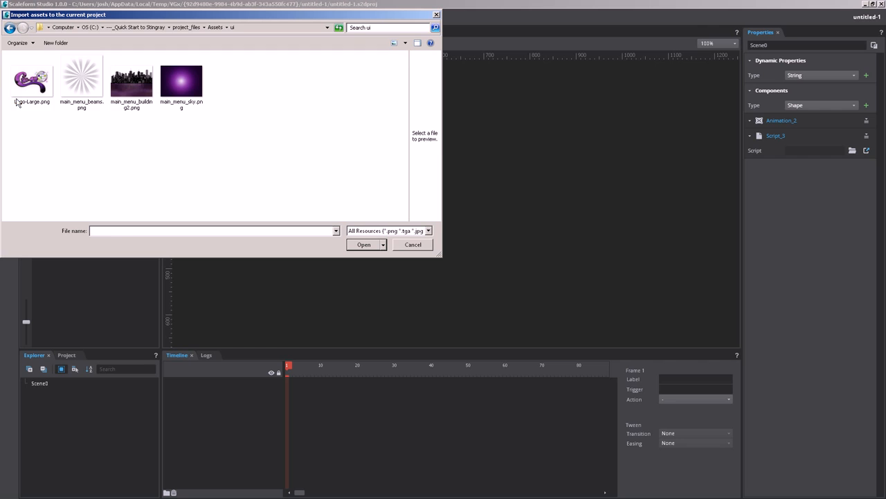
pyautogui.click(36, 82)
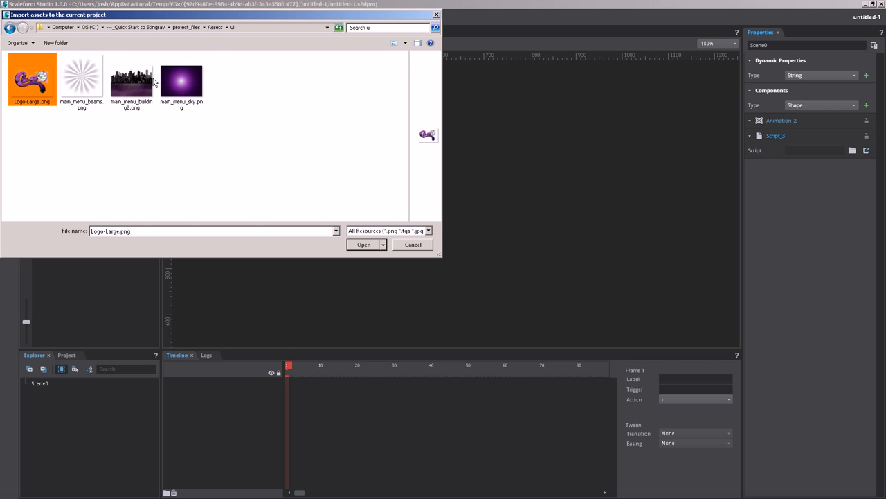
pyautogui.keyDown('shift'); pyautogui.click(170, 82); pyautogui.keyUp('shift')
pyautogui.click(361, 244)
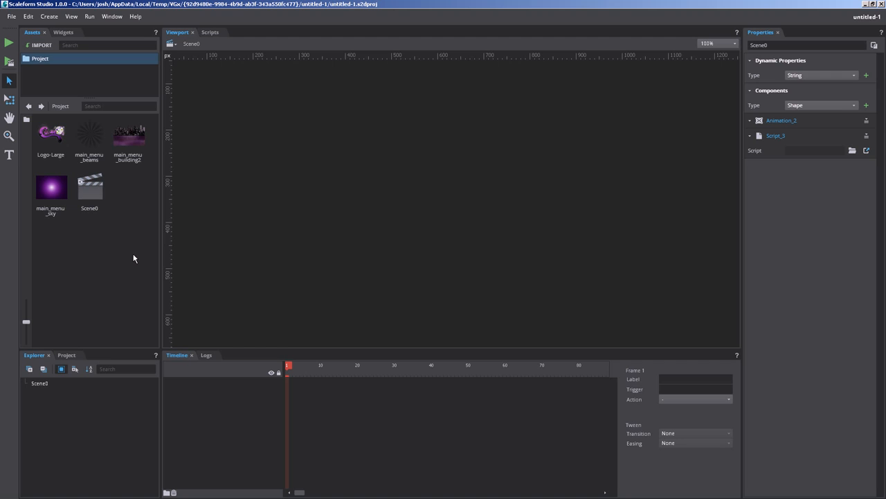
# Step: Set the project's stage size to 1920 wide by 1080 high, and return to the scene explorer
pyautogui.scroll(-1, 374, 215)
pyautogui.scroll(-1, 374, 215)
pyautogui.scroll(-1, 382, 171)
pyautogui.scroll(1, 382, 171)
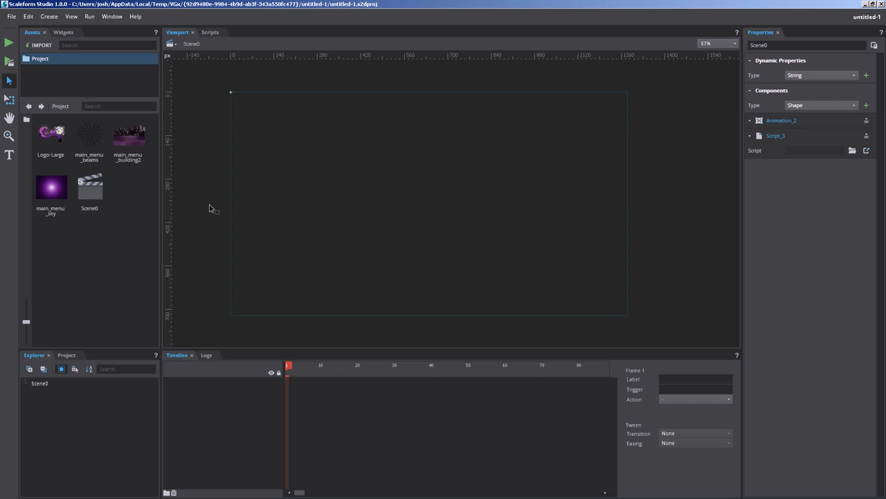
pyautogui.click(67, 355)
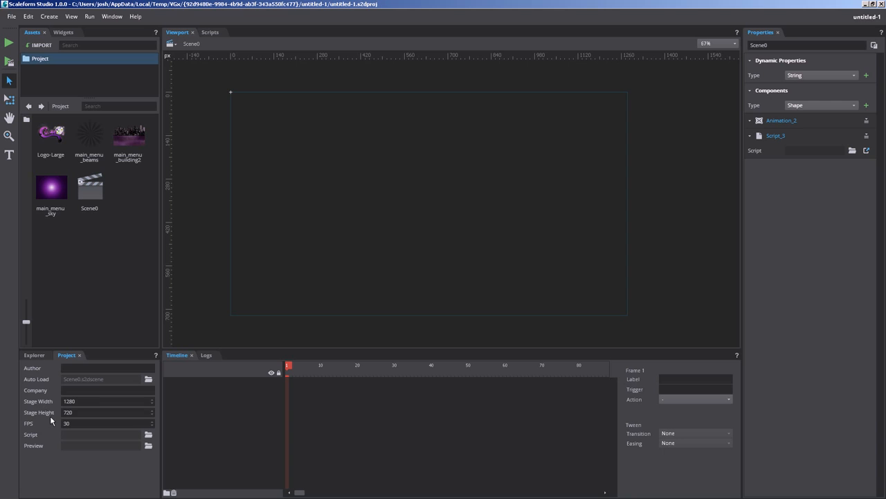
pyautogui.click(37, 402)
pyautogui.write('1920')
pyautogui.moveTo(96, 414); pyautogui.dragTo(15, 426)
pyautogui.write('100')
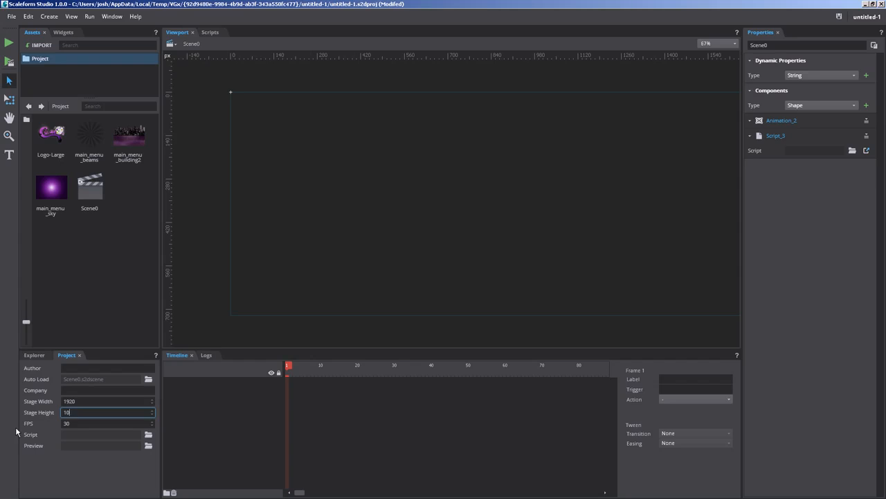
pyautogui.write('80')
pyautogui.press('Return')
pyautogui.click(35, 356)
# Step: Place the main_menu_sky image on the stage and set its translation to X 960, Y 540
pyautogui.scroll(-2, 607, 214)
pyautogui.scroll(-1, 392, 199)
pyautogui.moveTo(400, 210); pyautogui.dragTo(473, 201)
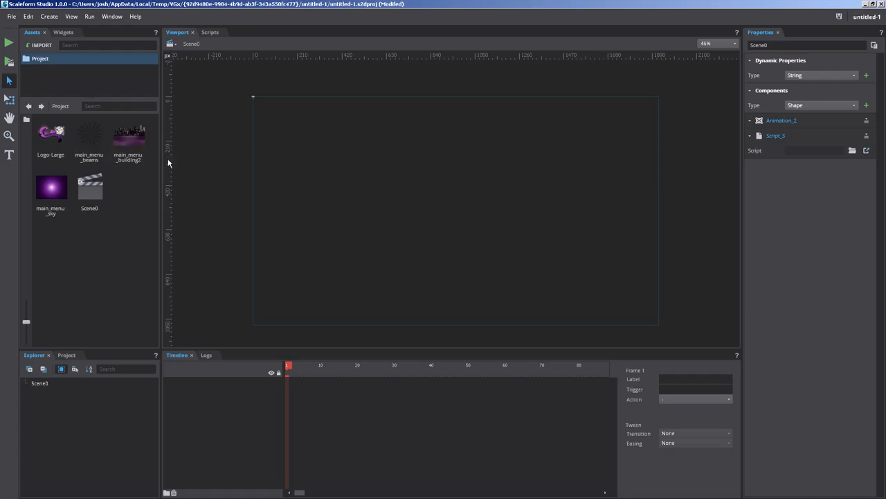
pyautogui.click(49, 194)
pyautogui.moveTo(388, 218); pyautogui.dragTo(404, 196)
pyautogui.scroll(-2, 344, 210)
pyautogui.doubleClick(777, 99)
pyautogui.write('960')
pyautogui.press('Return')
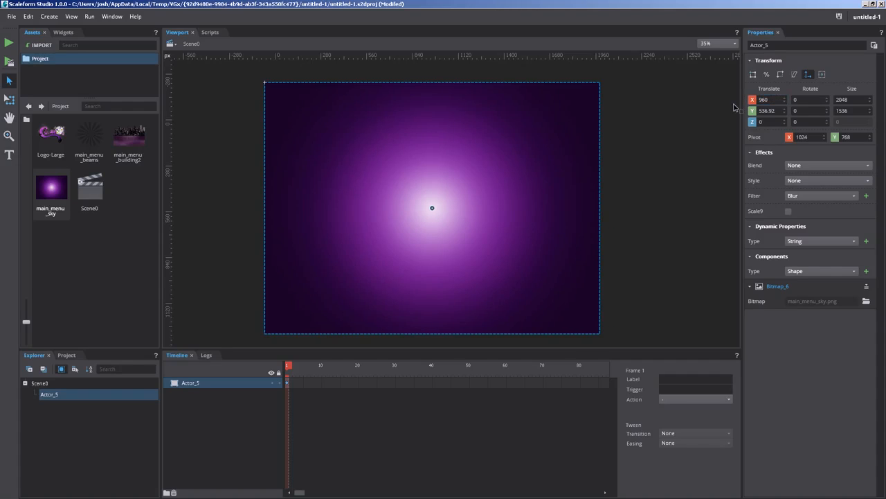
pyautogui.doubleClick(777, 110)
pyautogui.write('540')
pyautogui.press('Return')
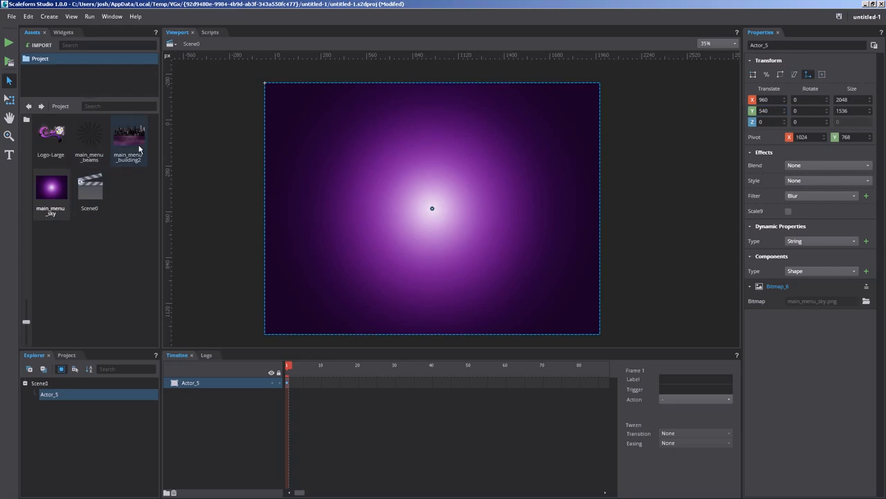
# Step: Add the main_menu_building2 image to the scene and set its translation to X 960, Y 540
pyautogui.moveTo(128, 138); pyautogui.dragTo(428, 197)
pyautogui.doubleClick(776, 100)
pyautogui.write('960')
pyautogui.press('Return')
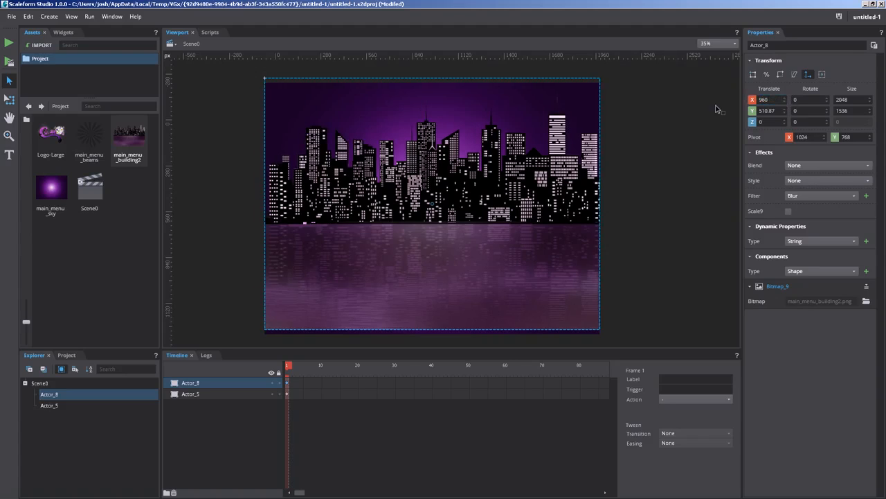
pyautogui.doubleClick(772, 110)
pyautogui.write('540')
pyautogui.press('Return')
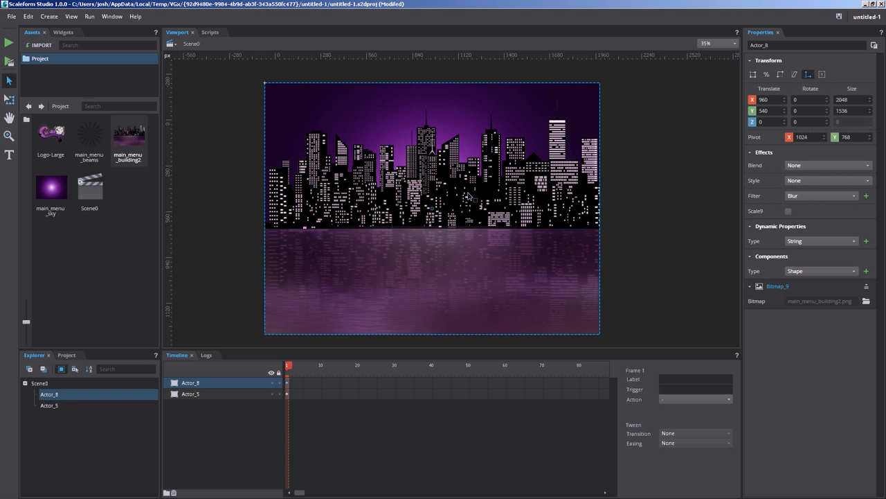
# Step: Rename the skyline image's actor to Buildings and the purple background's actor to Sky
pyautogui.rightClick(197, 387)
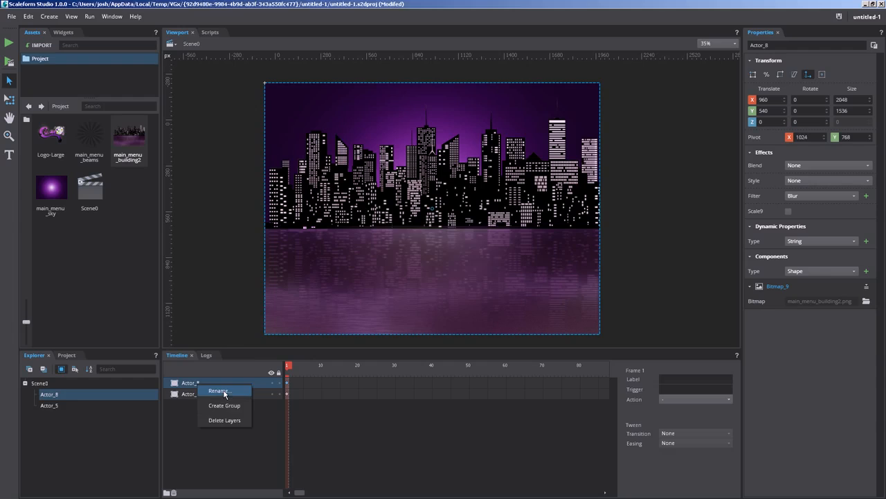
pyautogui.click(219, 391)
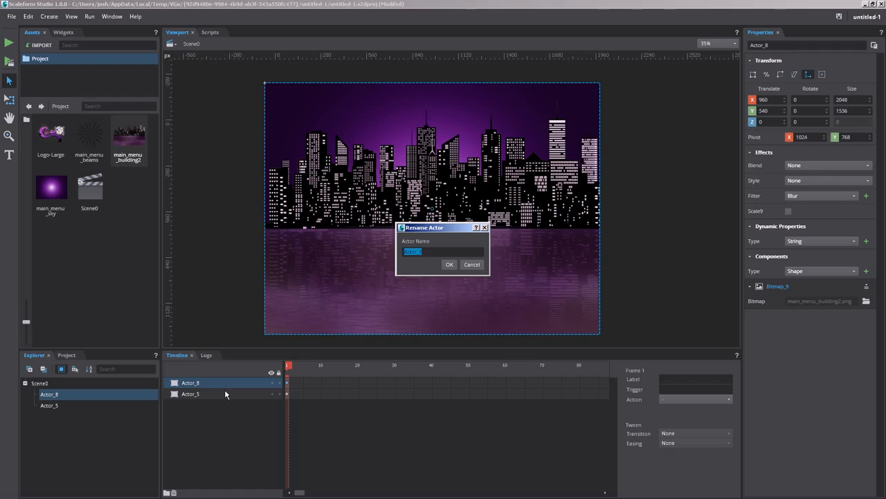
pyautogui.write('Buildings')
pyautogui.press('Return')
pyautogui.rightClick(198, 393)
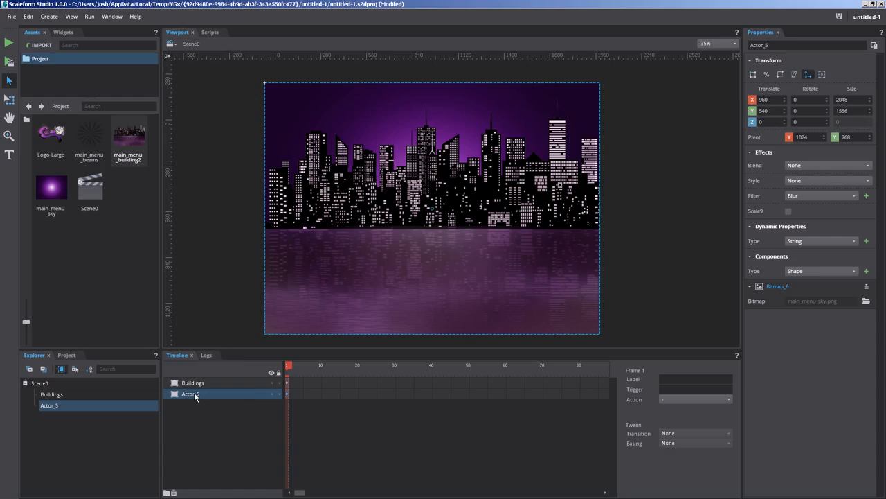
pyautogui.click(215, 400)
pyautogui.write('Sky')
pyautogui.press('Return')
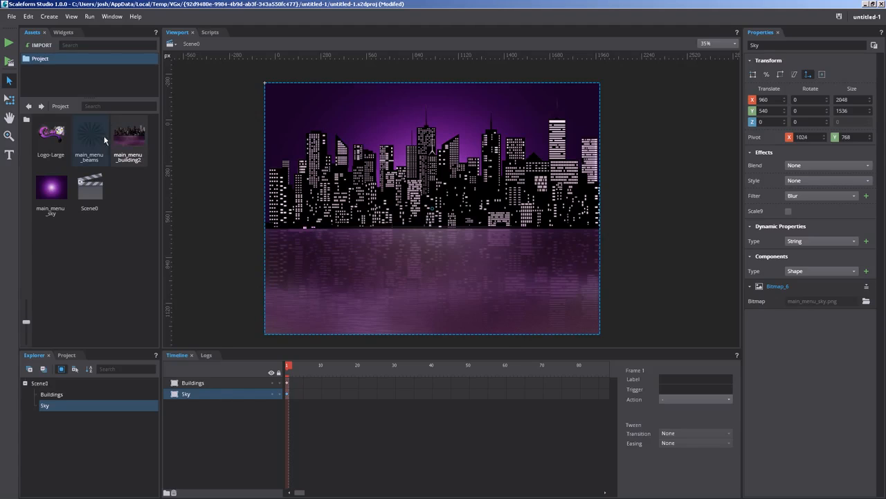
# Step: Add the main_menu_beams image to the scene and set its translation to X 960, Y 540
pyautogui.moveTo(90, 142); pyautogui.dragTo(431, 212)
pyautogui.doubleClick(770, 100)
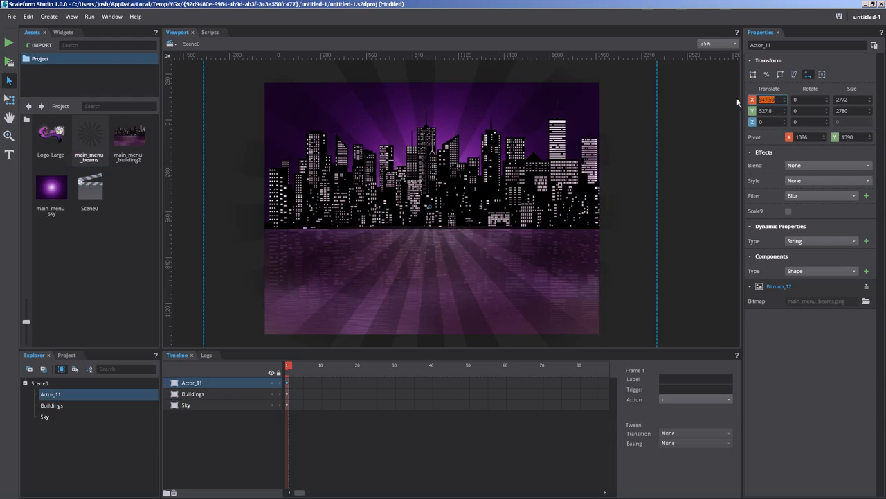
pyautogui.write('9360')
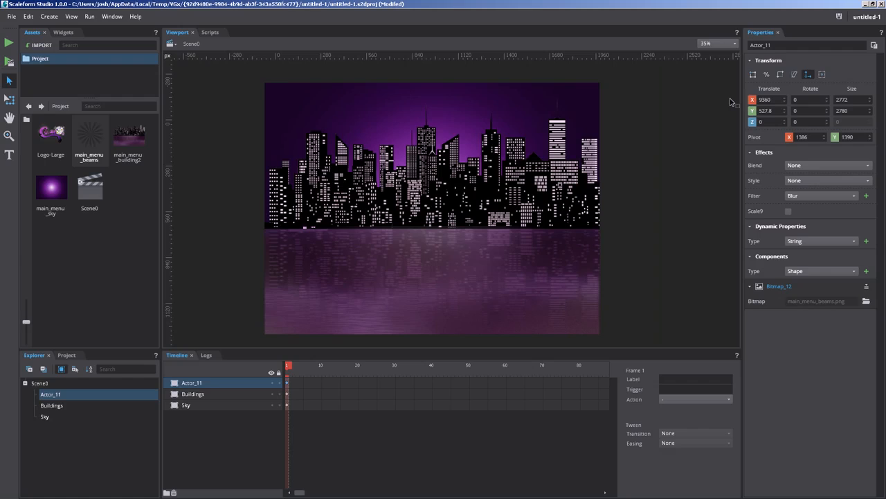
pyautogui.press('BackSpace')
pyautogui.press('BackSpace')
pyautogui.press('BackSpace')
pyautogui.write('60')
pyautogui.press('Return')
pyautogui.moveTo(777, 110); pyautogui.dragTo(709, 122)
pyautogui.write('540')
pyautogui.press('Return')
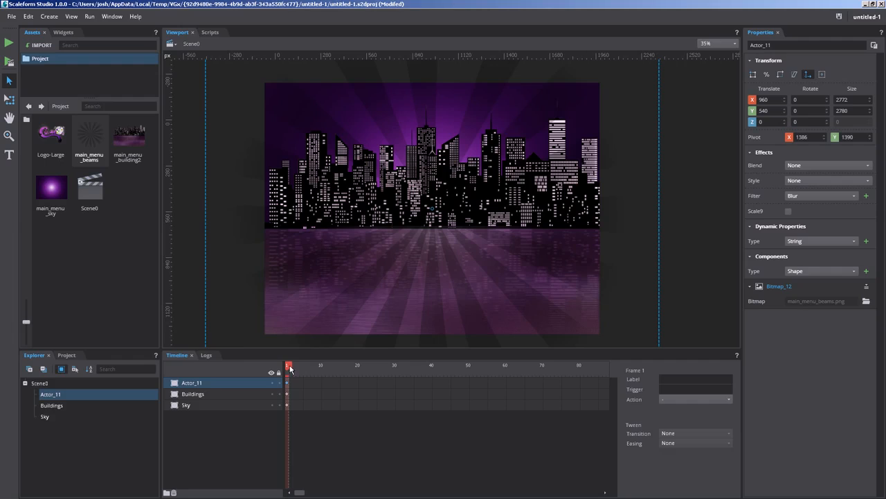
# Step: Rename the beams image's actor to Beams and move its layer between Buildings and Sky
pyautogui.rightClick(195, 388)
pyautogui.click(208, 392)
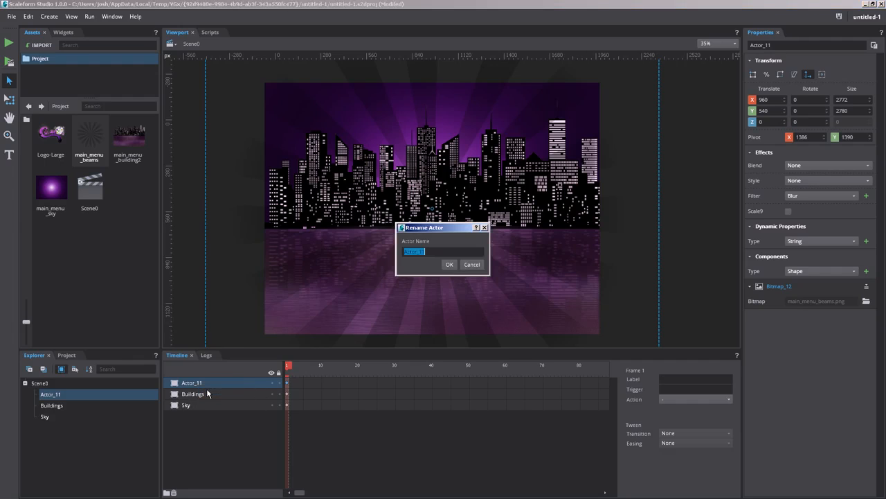
pyautogui.write('Beams')
pyautogui.press('Return')
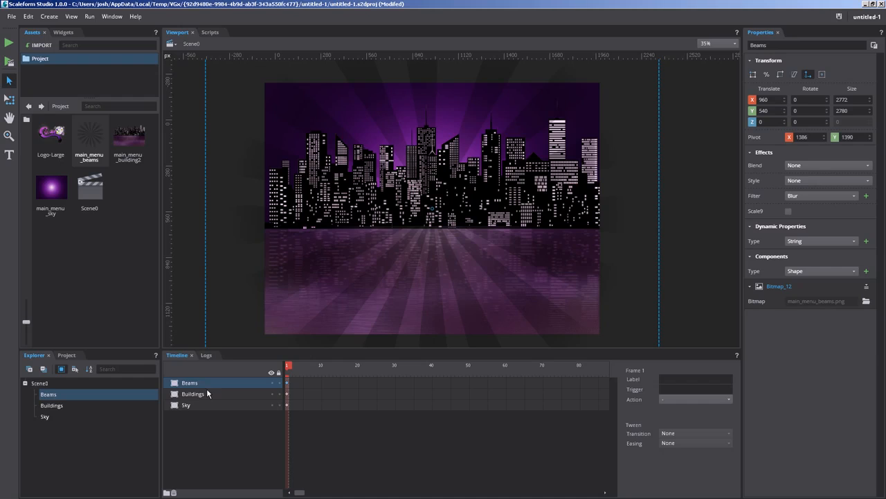
pyautogui.moveTo(202, 384); pyautogui.dragTo(205, 399)
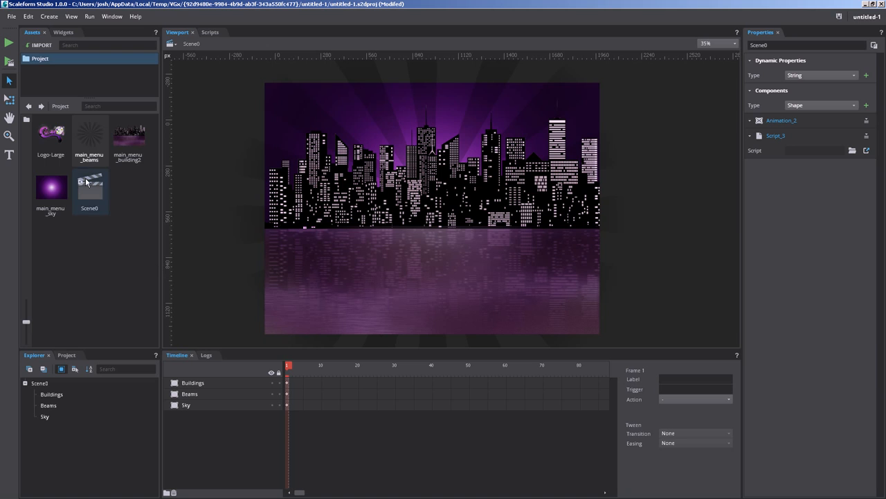
# Step: Add the Logo-Large image to the scene and set its translation to X 960, Y 540
pyautogui.moveTo(47, 134); pyautogui.dragTo(444, 228)
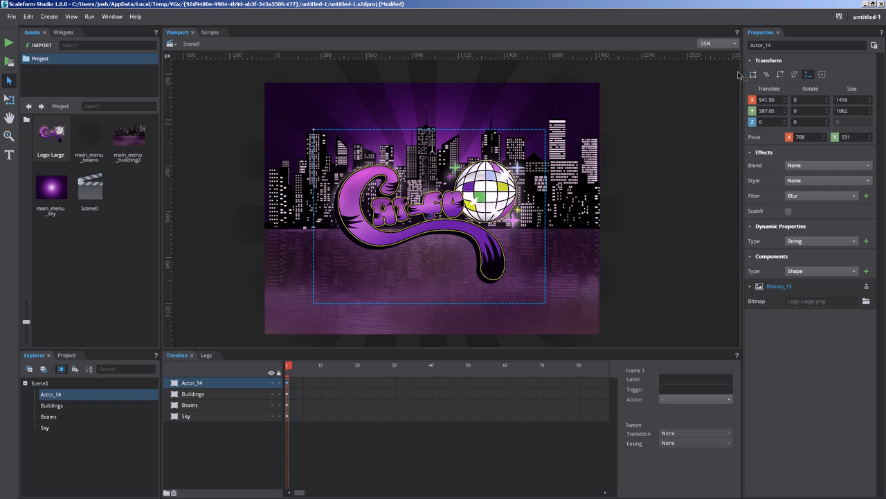
pyautogui.click(774, 99)
pyautogui.write('960')
pyautogui.press('Return')
pyautogui.click(775, 111)
pyautogui.write('540')
pyautogui.press('Return')
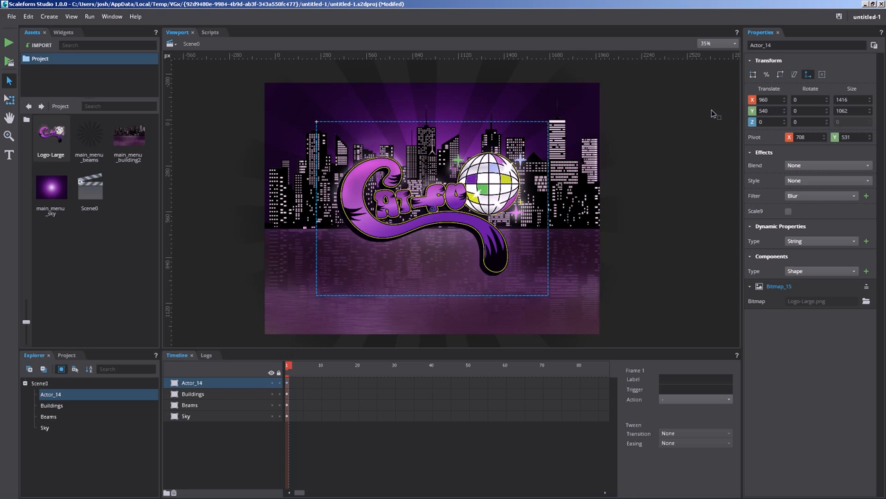
# Step: Insert frames on the Beams layer up to frame 240 of the timeline
pyautogui.click(632, 174)
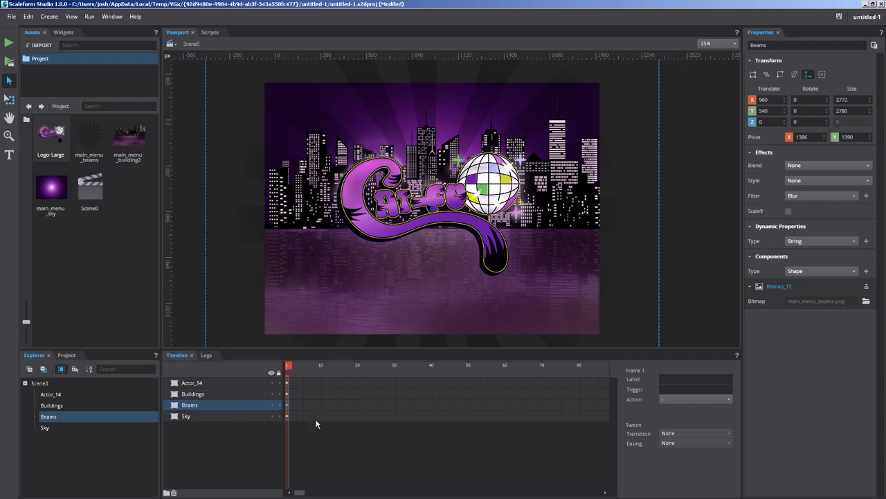
pyautogui.moveTo(303, 493)
pyautogui.mouseDown()
pyautogui.moveTo(322, 493)
pyautogui.moveTo(309, 496)
pyautogui.mouseUp()
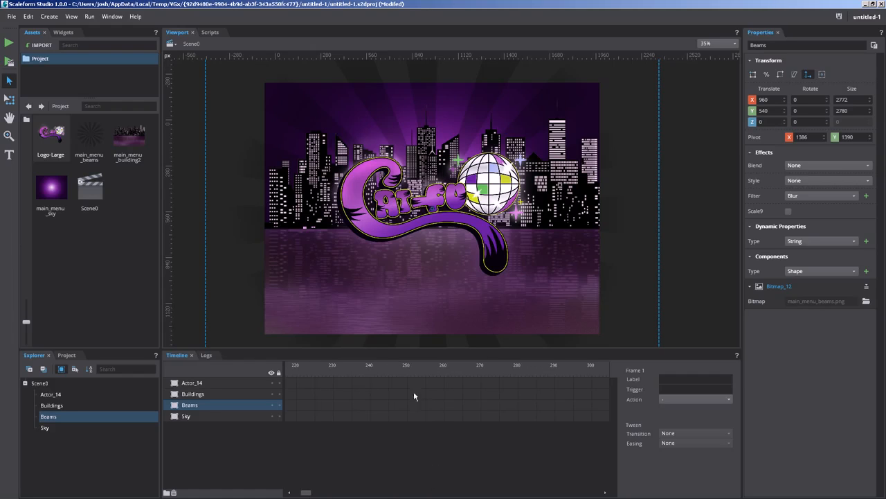
pyautogui.click(369, 405)
pyautogui.rightClick(369, 405)
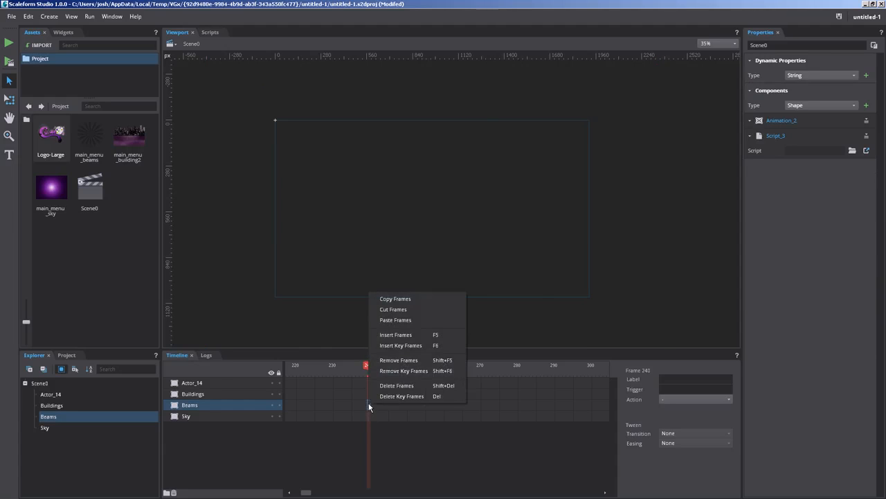
pyautogui.click(397, 335)
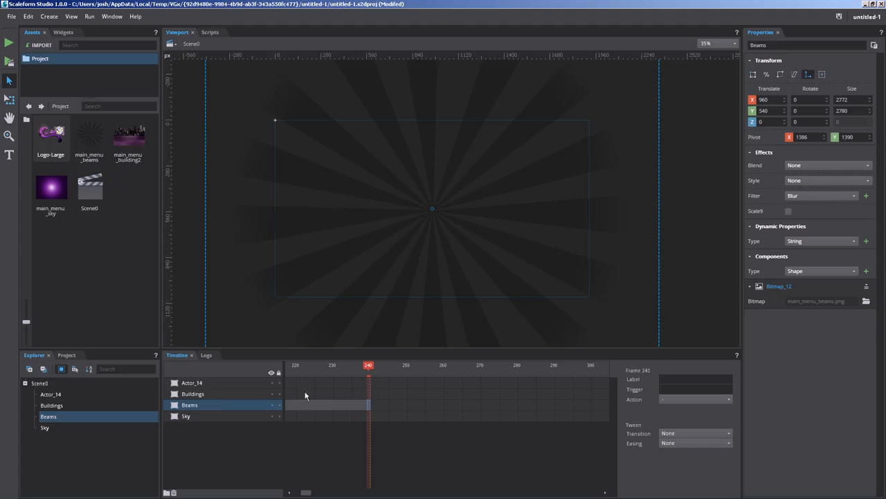
# Step: Rename the logo image's actor from Actor_14 to Logo
pyautogui.click(195, 383)
pyautogui.rightClick(200, 383)
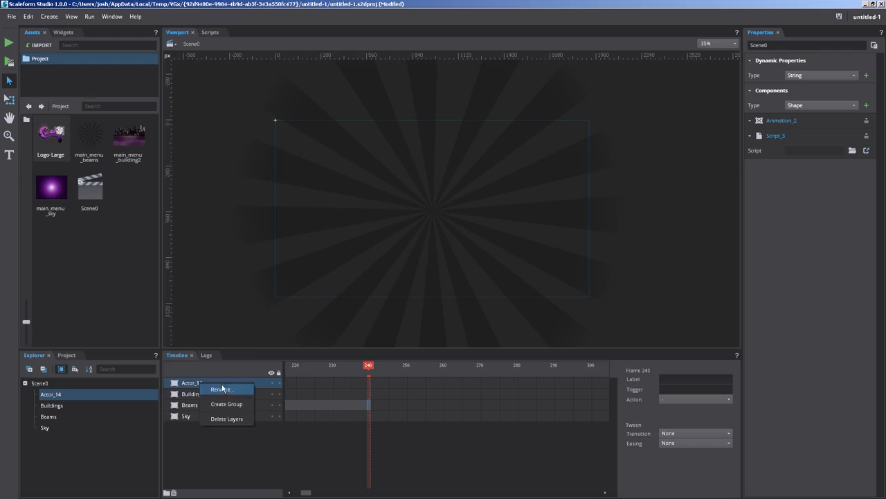
pyautogui.click(220, 388)
pyautogui.write('Logo')
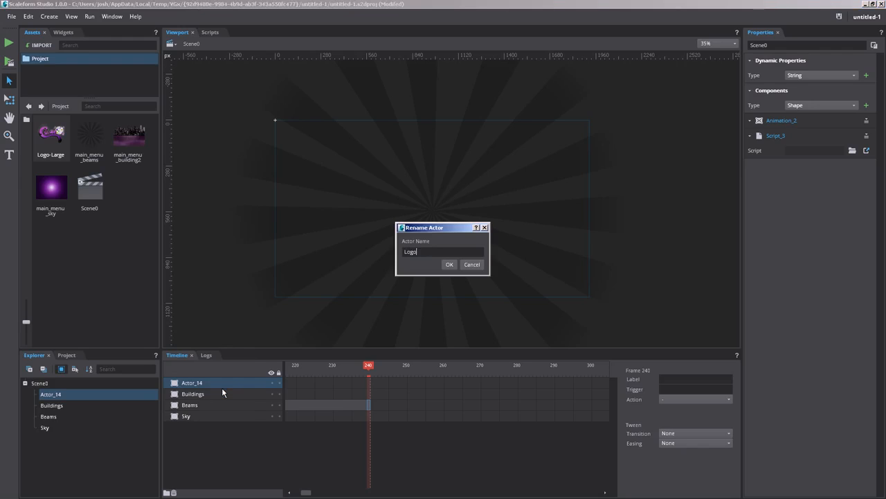
pyautogui.press('Return')
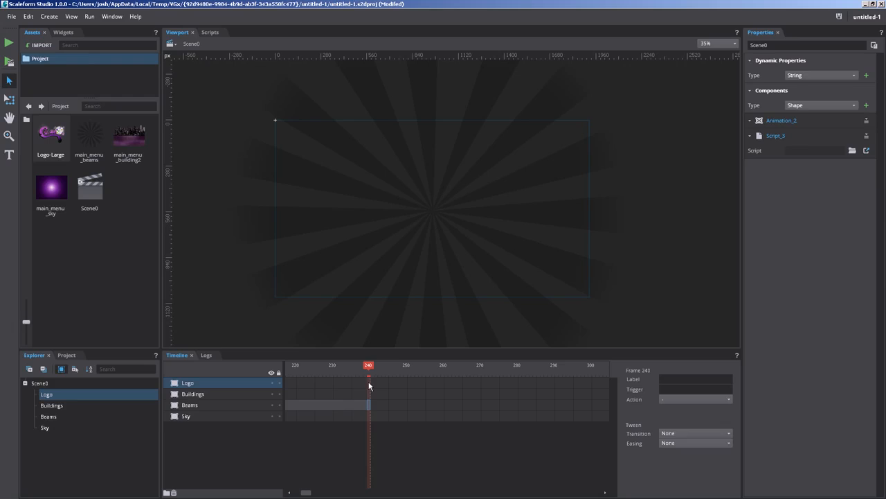
# Step: Insert frames up to frame 240 on the Logo, Buildings and Sky layers by extending all four layers together
pyautogui.moveTo(367, 384); pyautogui.dragTo(368, 417)
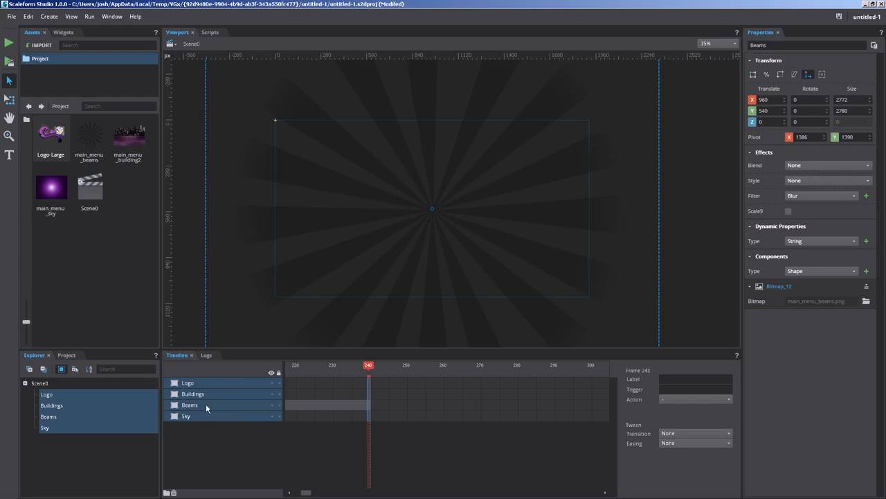
pyautogui.rightClick(368, 385)
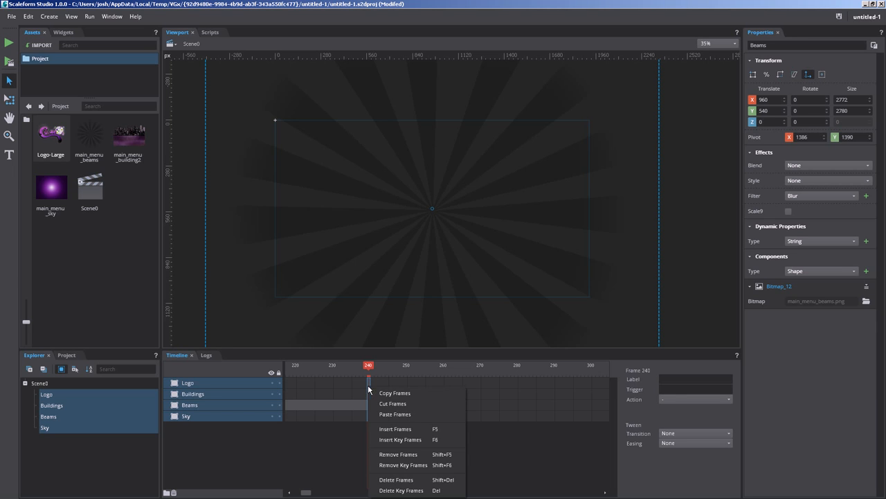
pyautogui.click(381, 428)
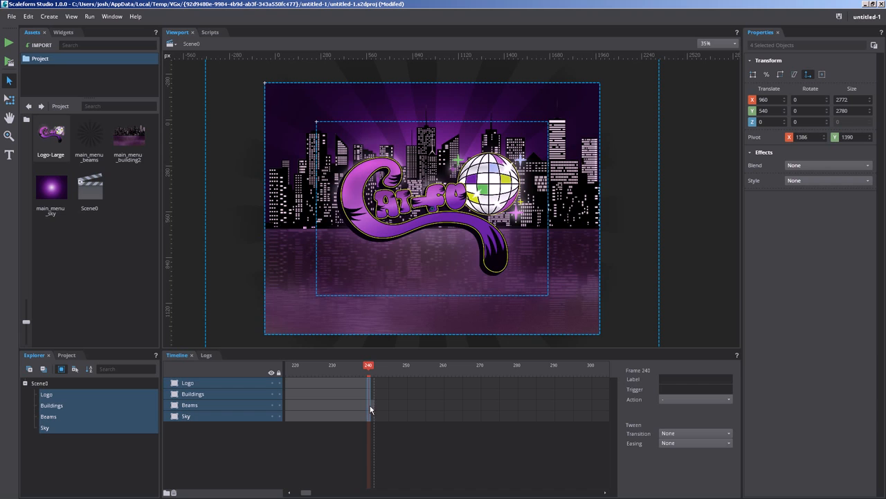
# Step: Delete the extra frame 241 from the Beams layer and return the playhead to frame 240
pyautogui.click(373, 408)
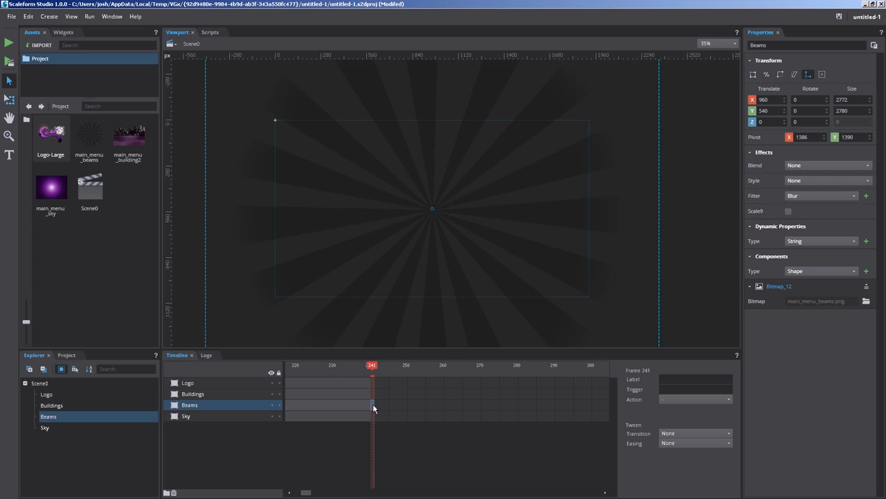
pyautogui.rightClick(373, 406)
pyautogui.click(390, 393)
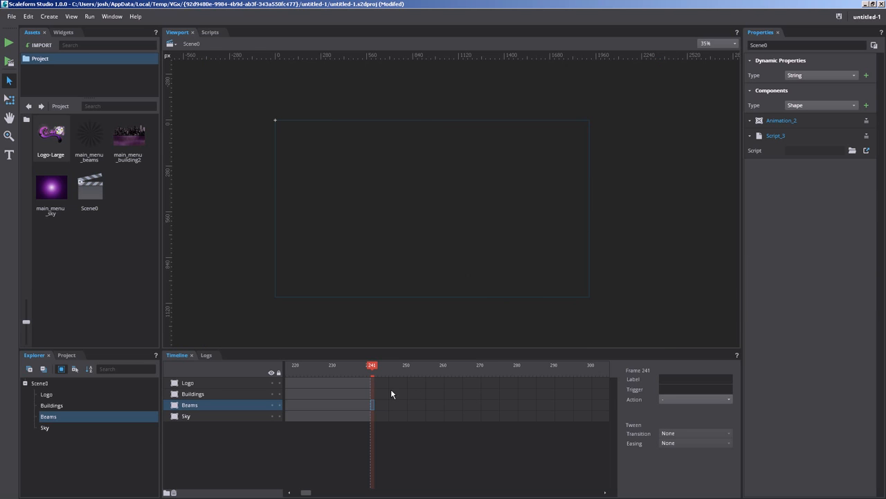
pyautogui.click(373, 417)
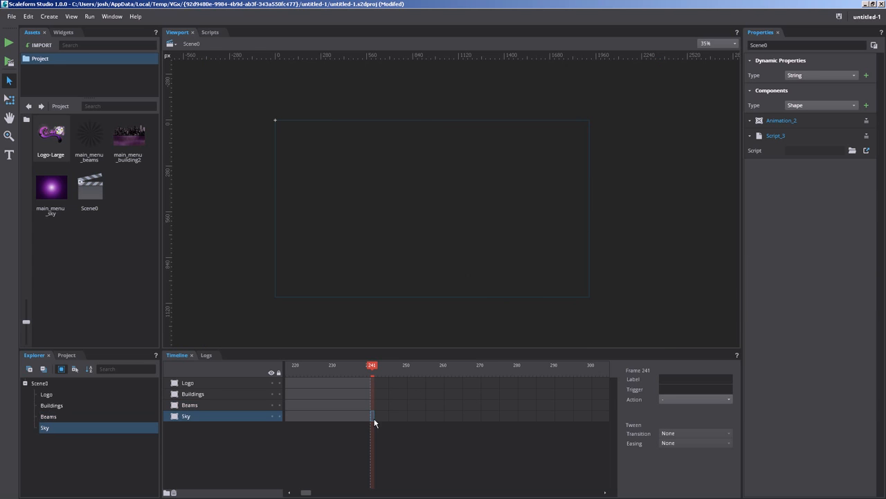
pyautogui.click(369, 365)
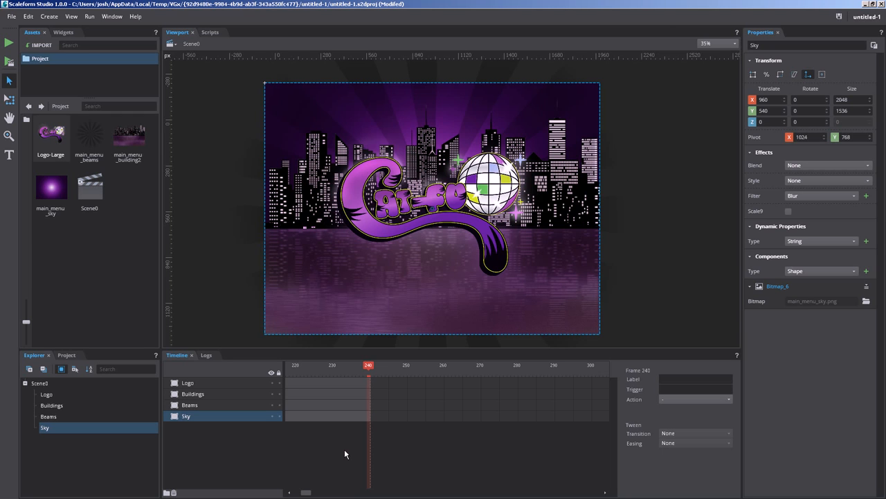
# Step: Insert a key frame at frame 240 of the Beams layer and set its Z rotation to 360
pyautogui.click(369, 406)
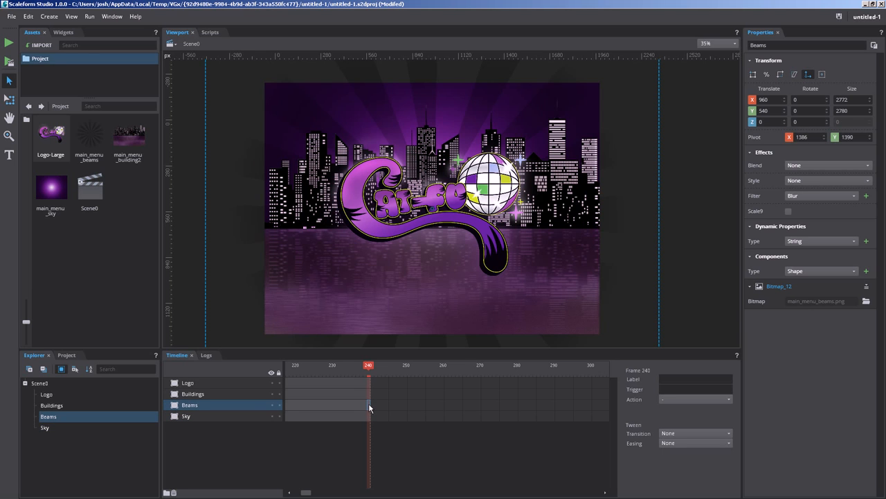
pyautogui.rightClick(368, 405)
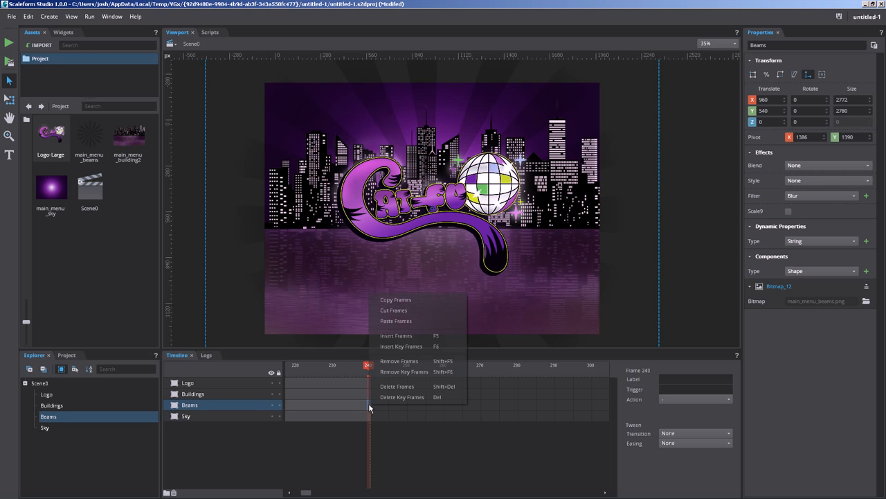
pyautogui.click(402, 347)
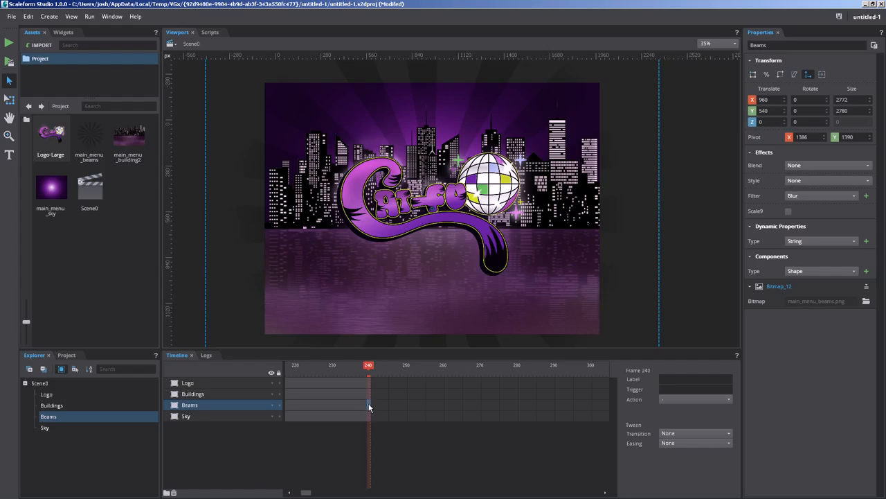
pyautogui.click(809, 121)
pyautogui.write('360')
pyautogui.press('Return')
# Step: Apply a Linear tween transition to the Beams frames before the frame 240 key frame and scrub the timeline to preview the rotation
pyautogui.moveTo(371, 366); pyautogui.dragTo(517, 372)
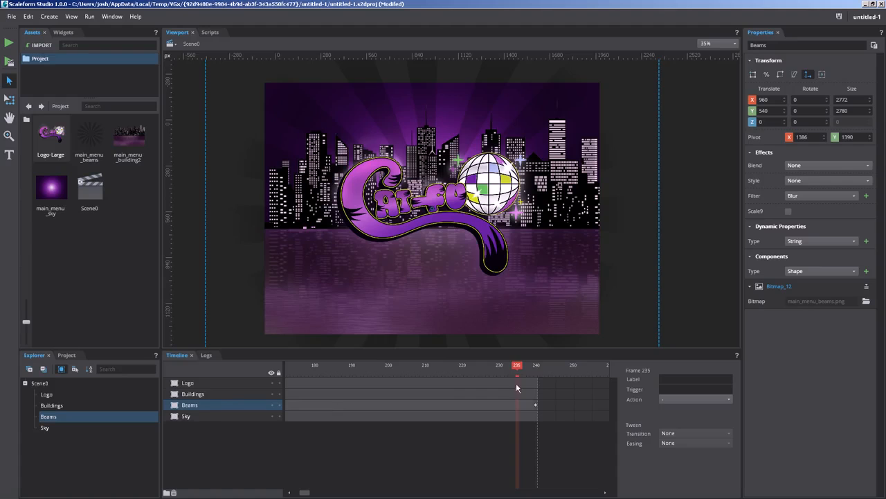
pyautogui.moveTo(517, 368); pyautogui.dragTo(458, 370)
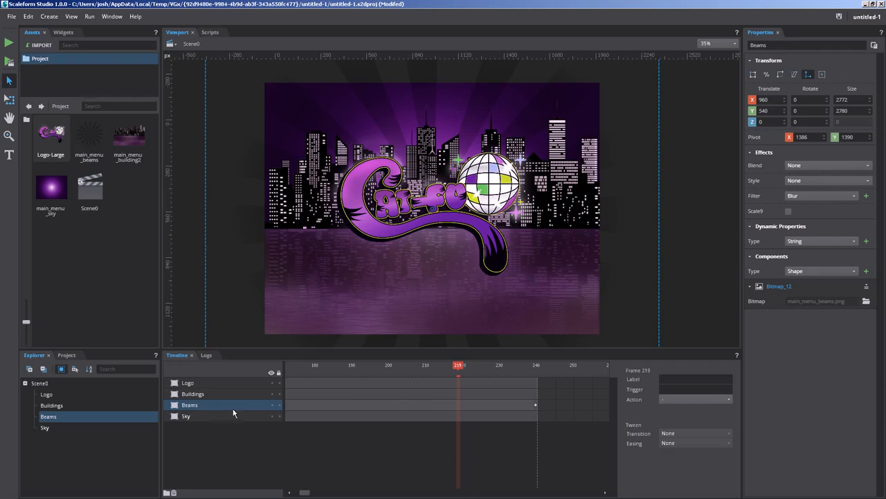
pyautogui.click(453, 403)
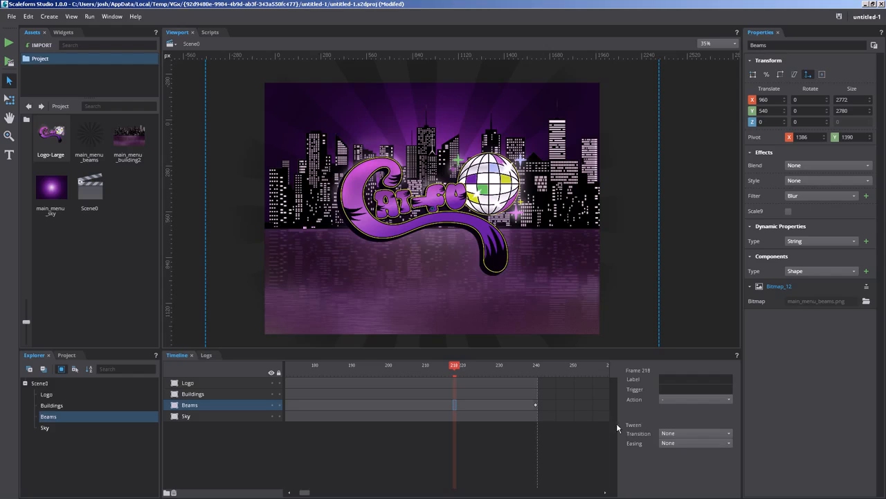
pyautogui.click(671, 435)
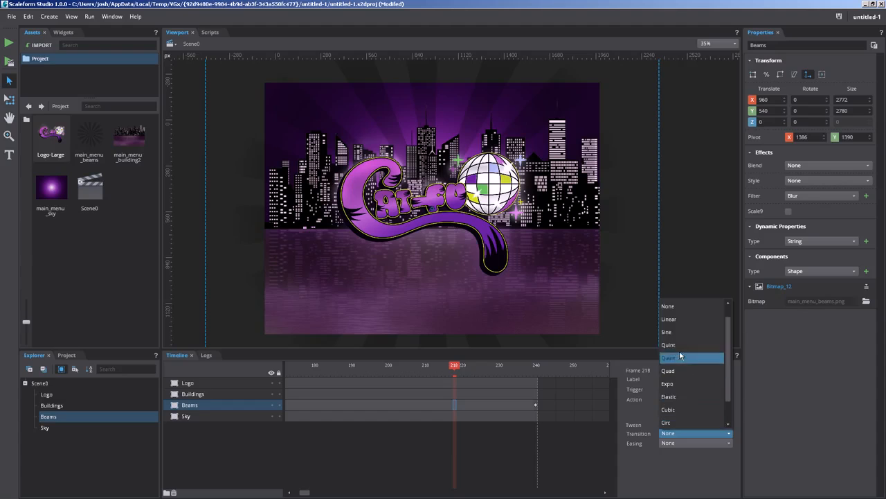
pyautogui.click(675, 319)
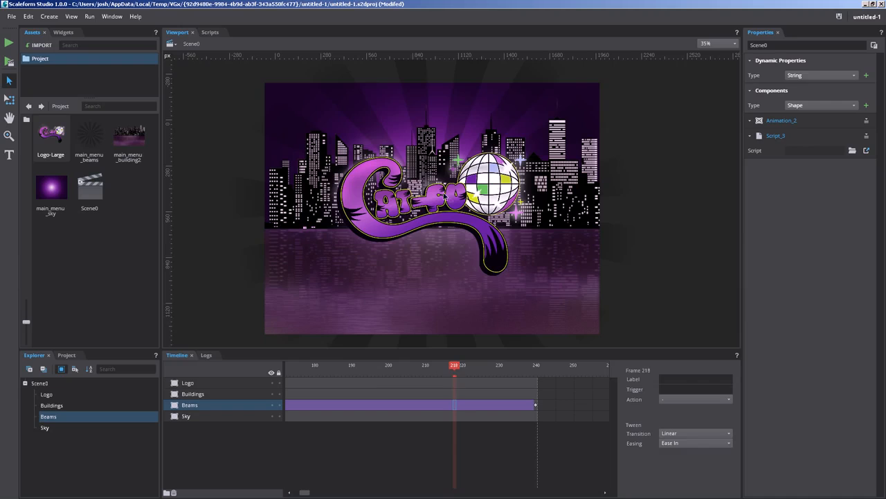
pyautogui.moveTo(457, 369); pyautogui.dragTo(279, 395)
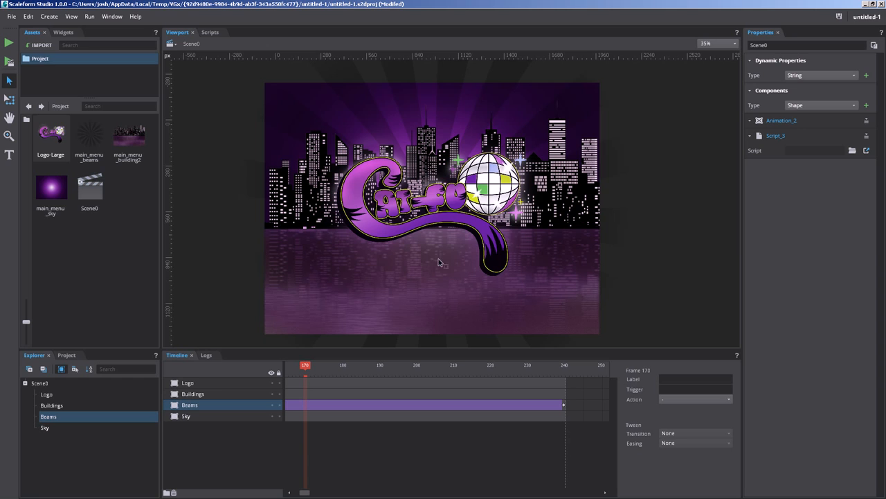
# Step: Save the project as main_menu in the Scaleform Files folder inside project_files
pyautogui.click(12, 16)
pyautogui.click(32, 94)
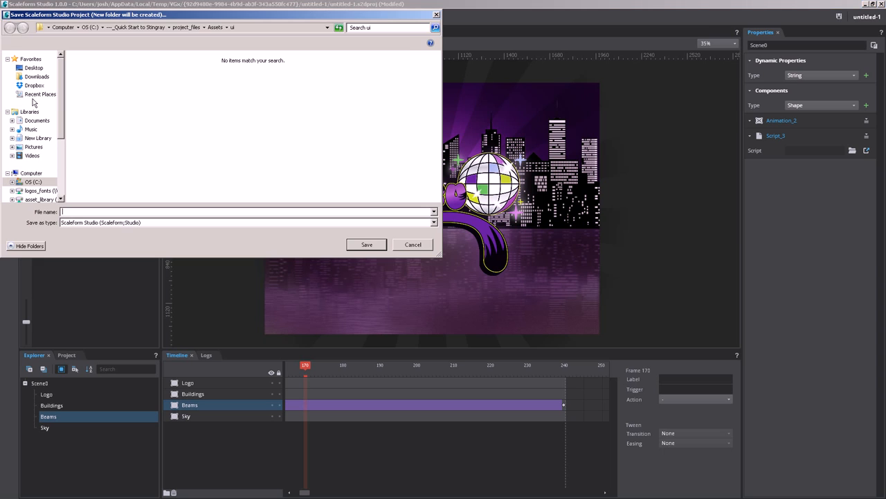
pyautogui.click(181, 29)
pyautogui.click(97, 81)
pyautogui.doubleClick(97, 82)
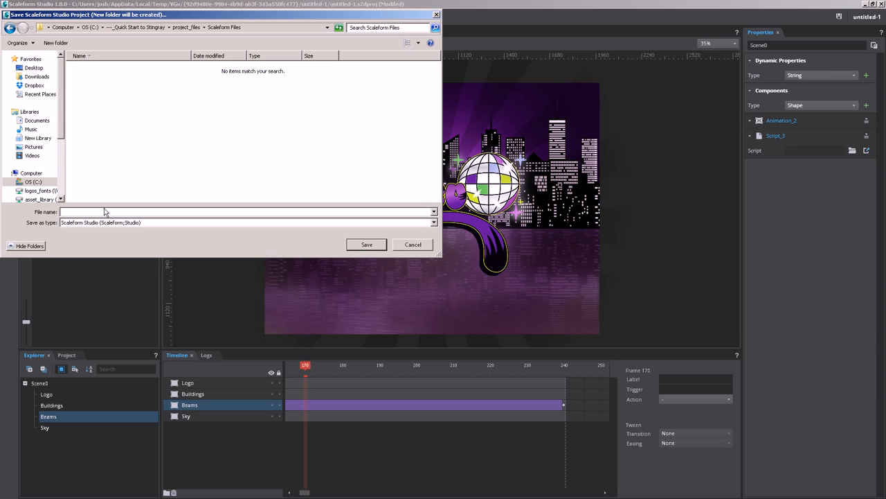
pyautogui.write('main_menu')
pyautogui.click(363, 247)
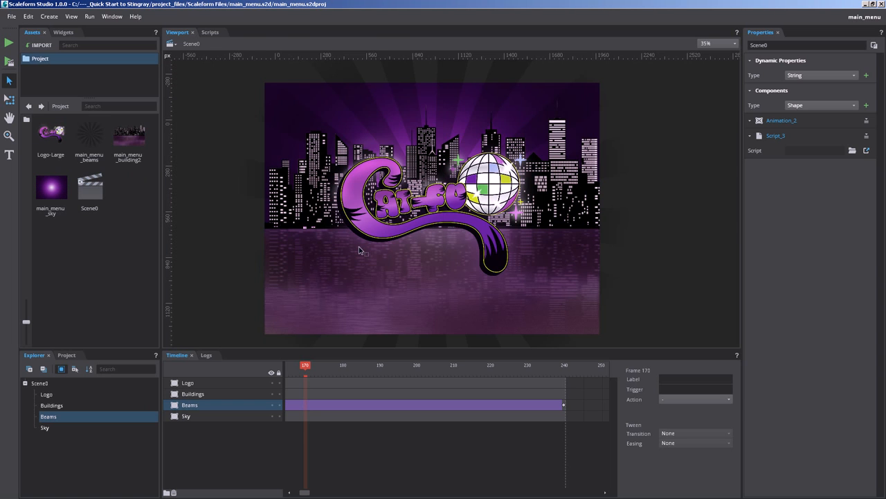
# Step: Run the scene in the player, watch the beams animation in the enlarged player window, and close it
pyautogui.click(88, 18)
pyautogui.click(104, 30)
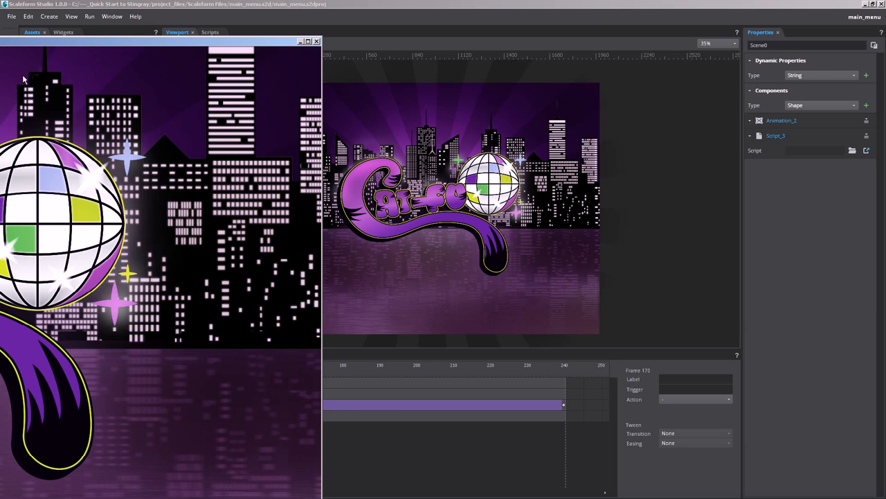
pyautogui.moveTo(40, 42); pyautogui.dragTo(346, 0)
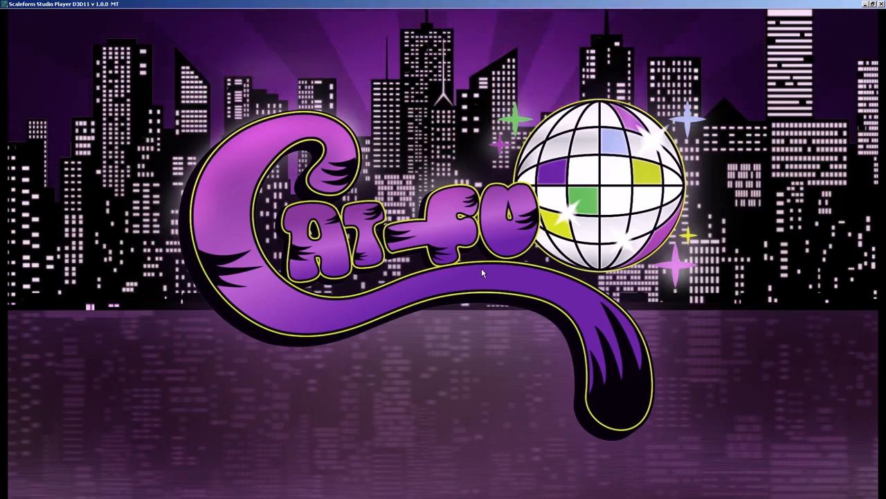
pyautogui.click(881, 4)
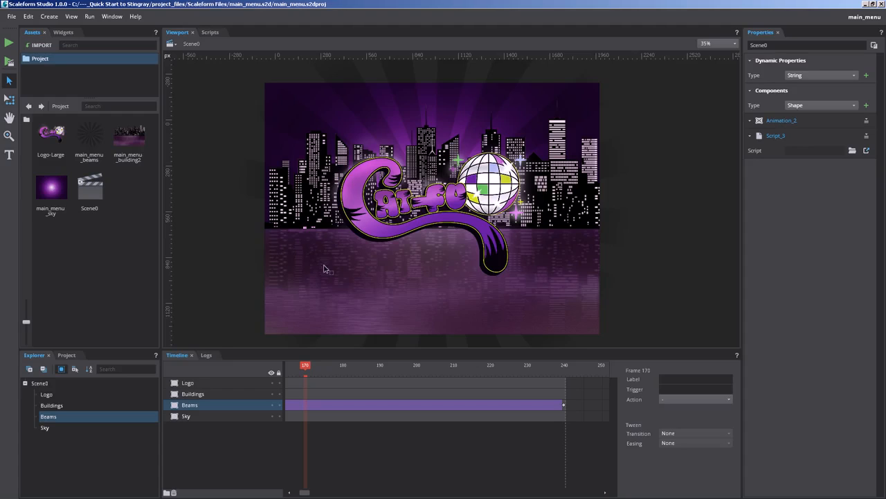
# Step: Show the available widgets and enlarge the list so that more widget types fit
pyautogui.click(63, 32)
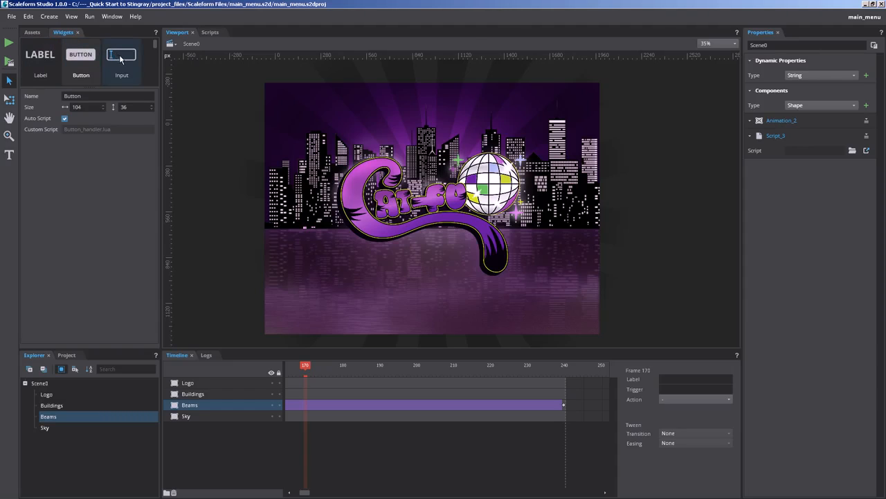
pyautogui.scroll(-3, 121, 61)
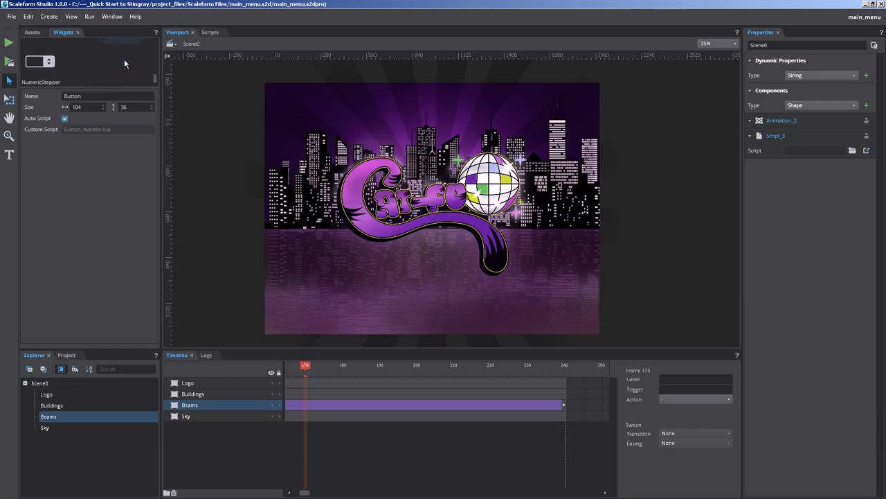
pyautogui.moveTo(88, 85); pyautogui.dragTo(89, 152)
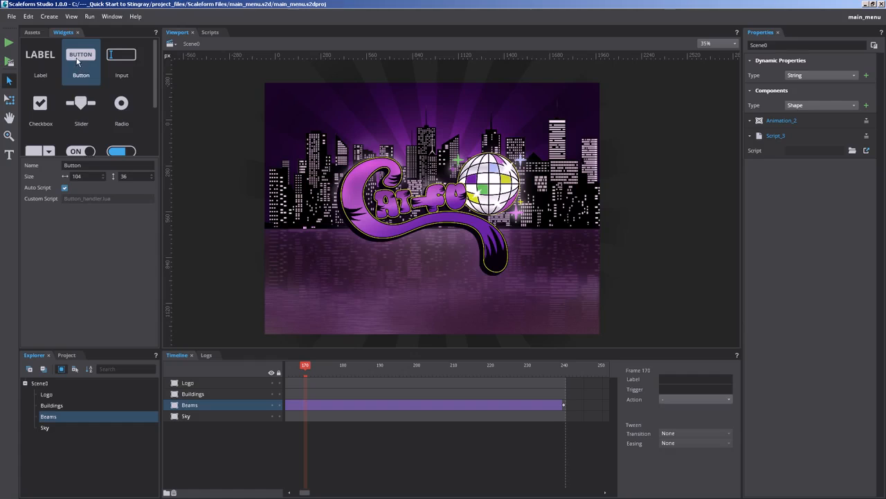
# Step: Configure a button widget named Start_Button with a size of 300 by 100 and place it in the scene below the logo
pyautogui.doubleClick(88, 165)
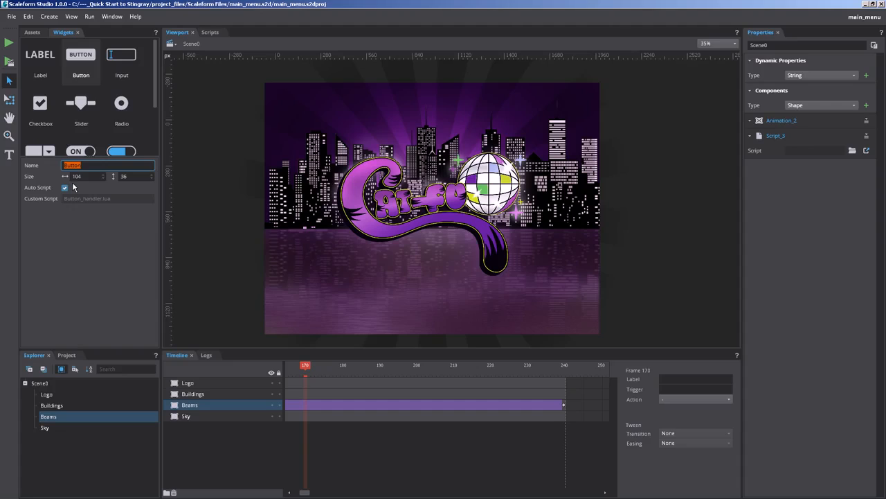
pyautogui.write('Start_Button')
pyautogui.press('Tab')
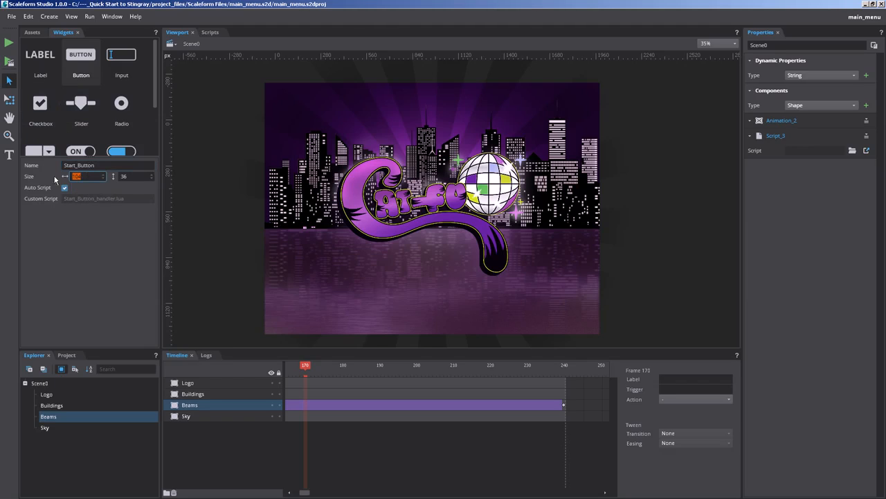
pyautogui.write('300')
pyautogui.doubleClick(129, 176)
pyautogui.write('100')
pyautogui.click(81, 60)
pyautogui.moveTo(81, 59); pyautogui.dragTo(425, 255)
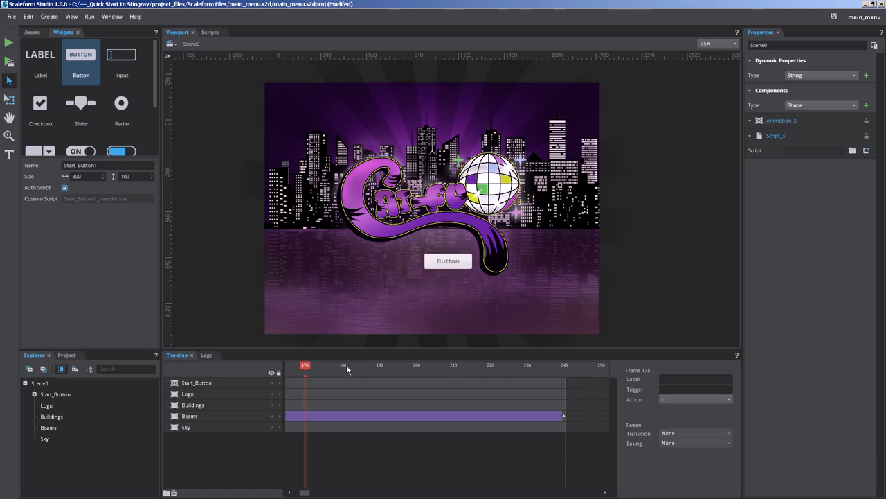
# Step: Move Start_Button to about X 823, Y 776 below the logo and expand its child actors in the scene hierarchy
pyautogui.click(187, 384)
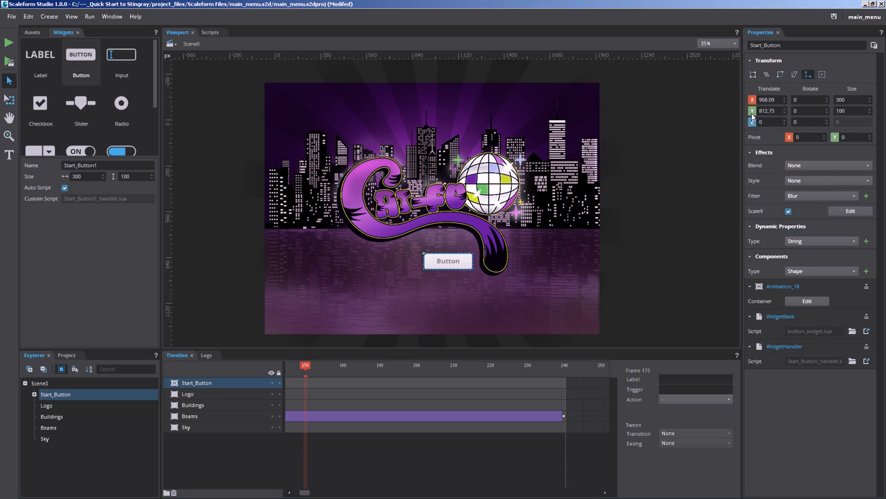
pyautogui.click(865, 101)
pyautogui.click(837, 111)
pyautogui.moveTo(433, 265); pyautogui.dragTo(417, 260)
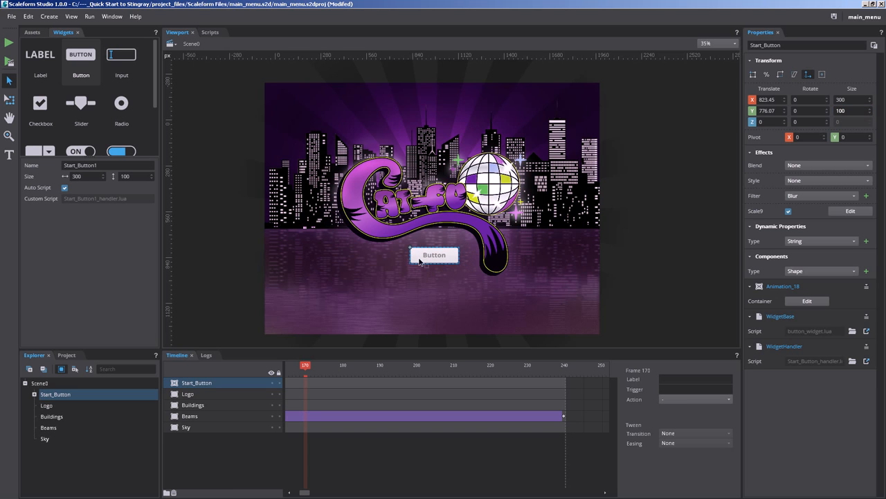
pyautogui.scroll(2, 433, 257)
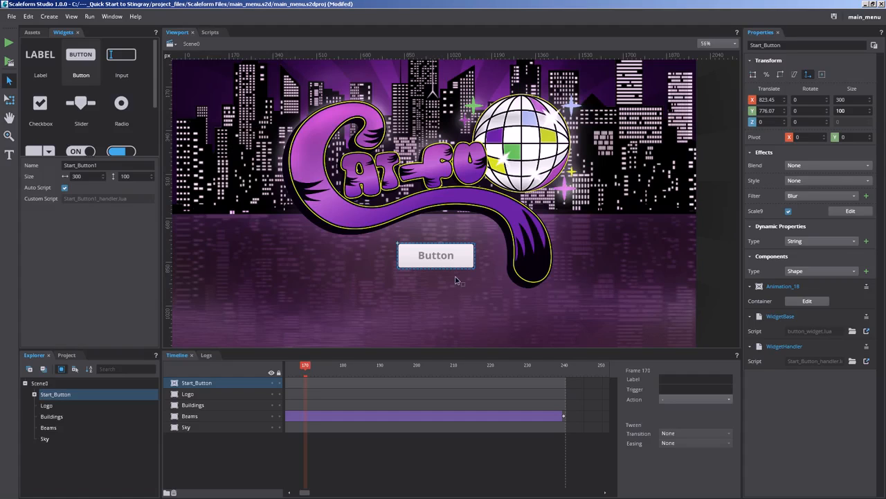
pyautogui.click(34, 394)
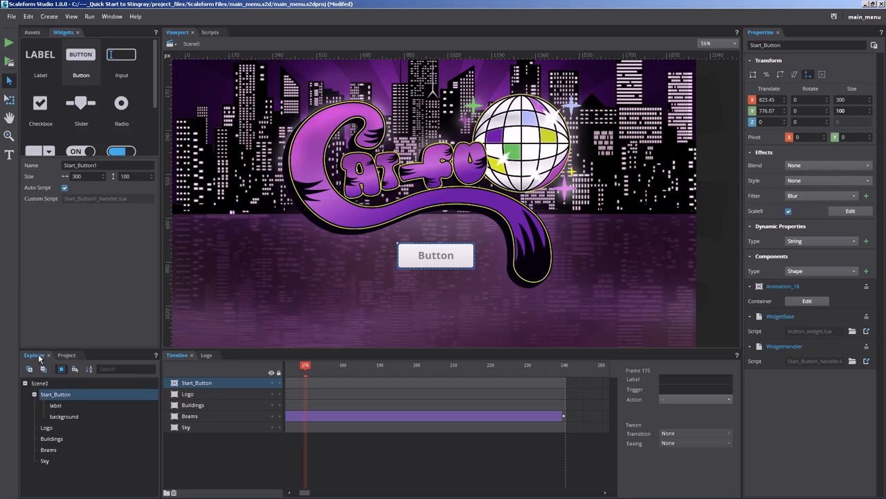
# Step: Compare the label and background children of Start_Button, and set the background's blend mode to Normal
pyautogui.click(59, 417)
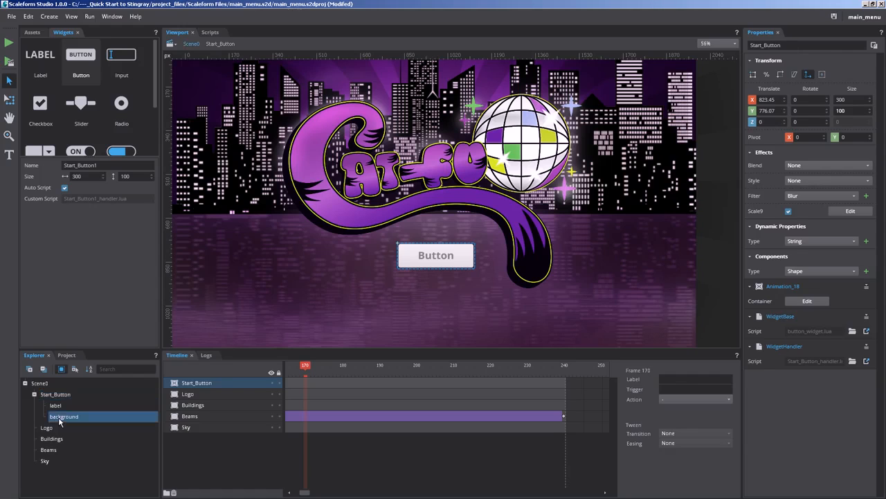
pyautogui.click(58, 407)
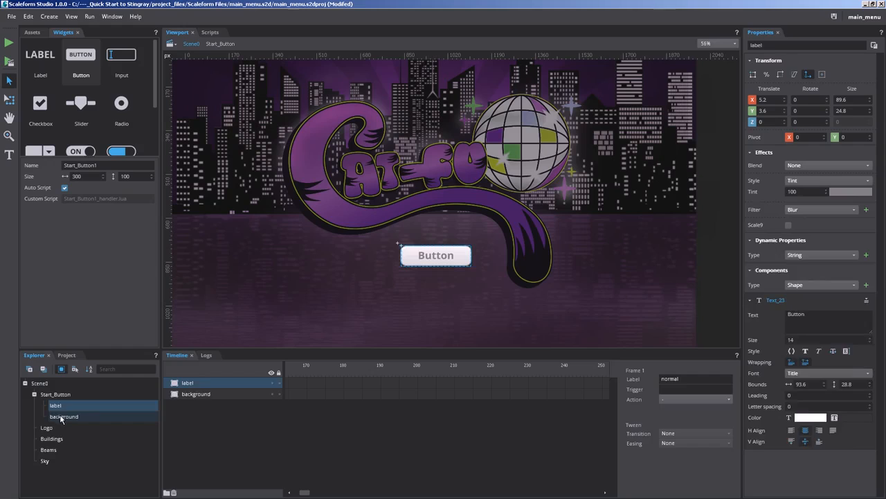
pyautogui.click(61, 416)
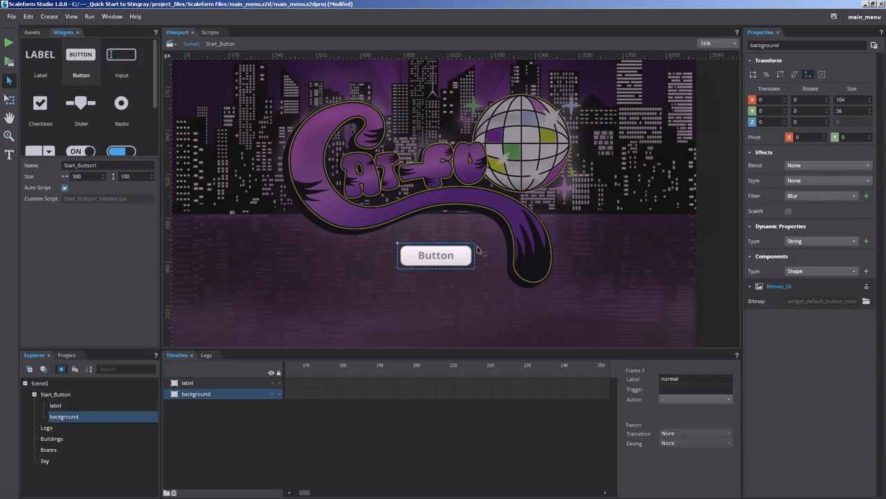
pyautogui.click(59, 409)
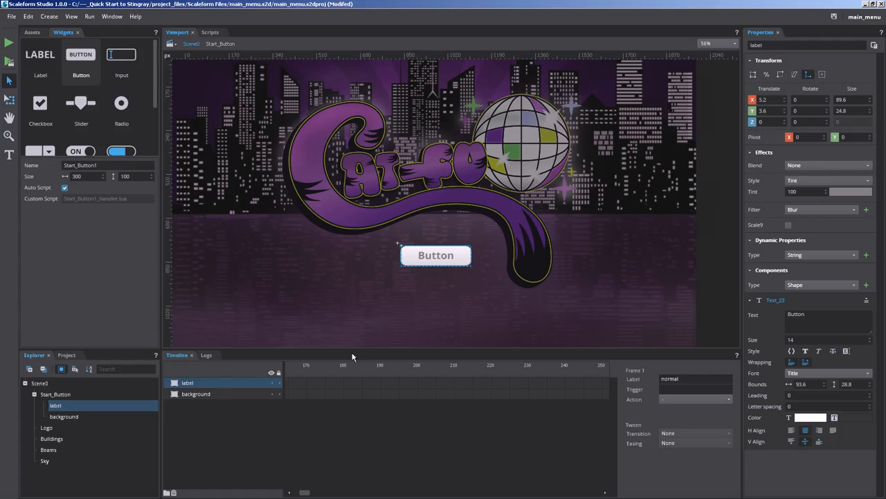
pyautogui.click(60, 417)
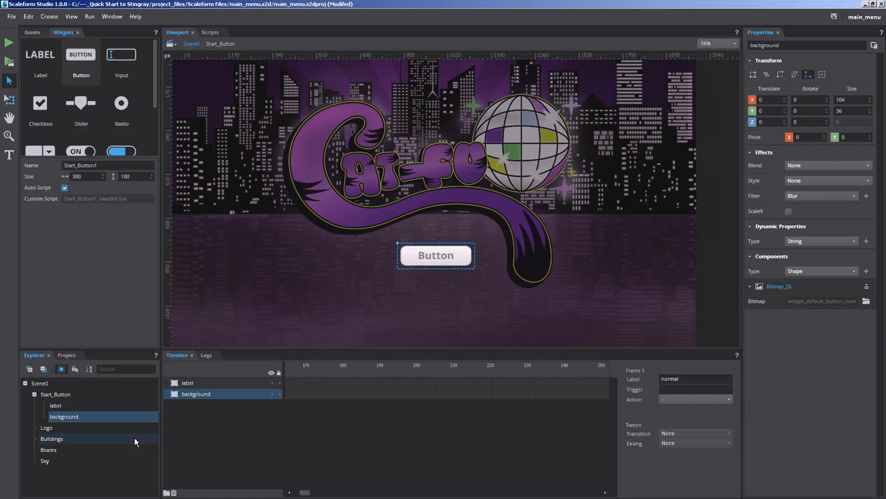
pyautogui.click(807, 164)
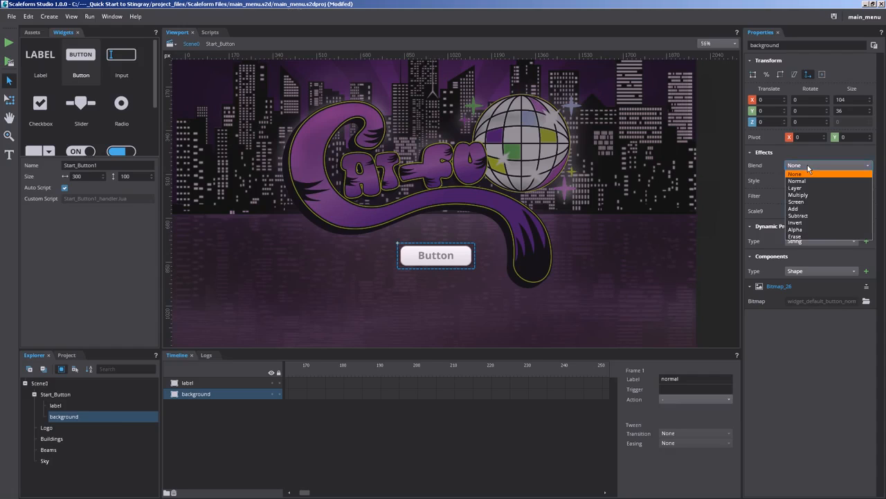
pyautogui.click(808, 180)
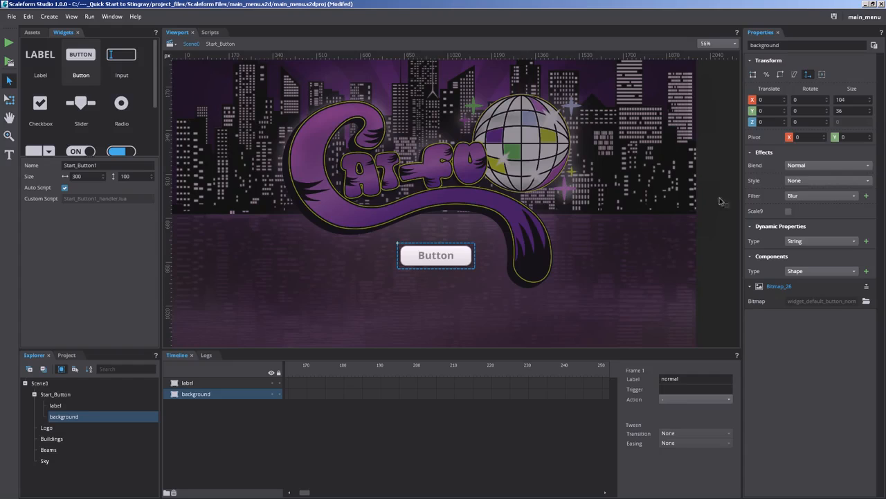
# Step: Try the Multiply blend mode on the button's background and return it to Normal
pyautogui.click(803, 166)
pyautogui.click(803, 195)
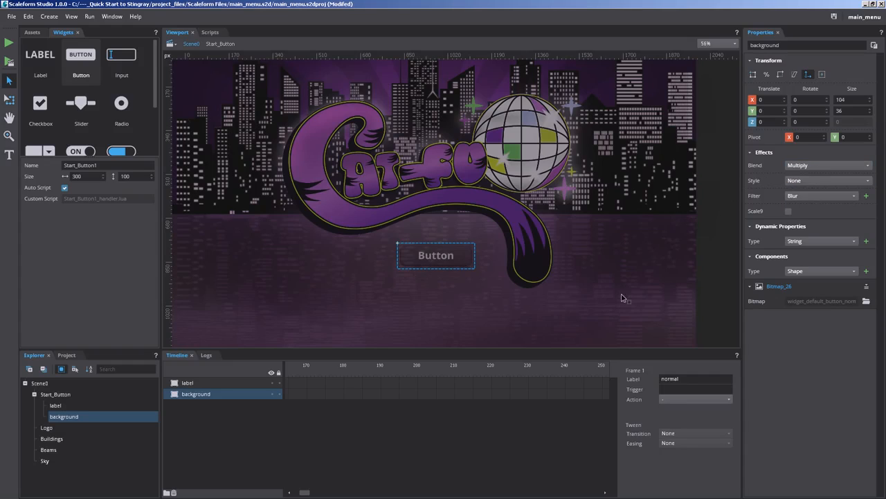
pyautogui.click(803, 166)
pyautogui.click(804, 181)
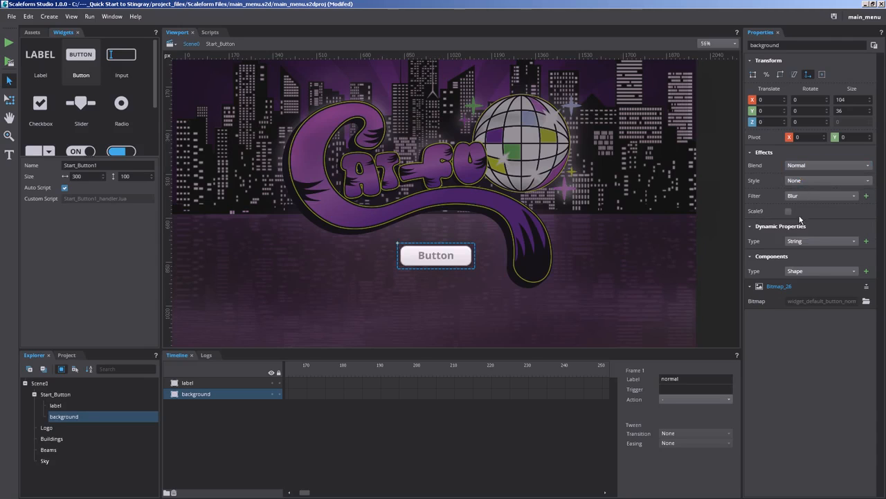
# Step: Apply a Tint style to the button's background with a purple sampled from the logo and brightened to #884198
pyautogui.click(826, 181)
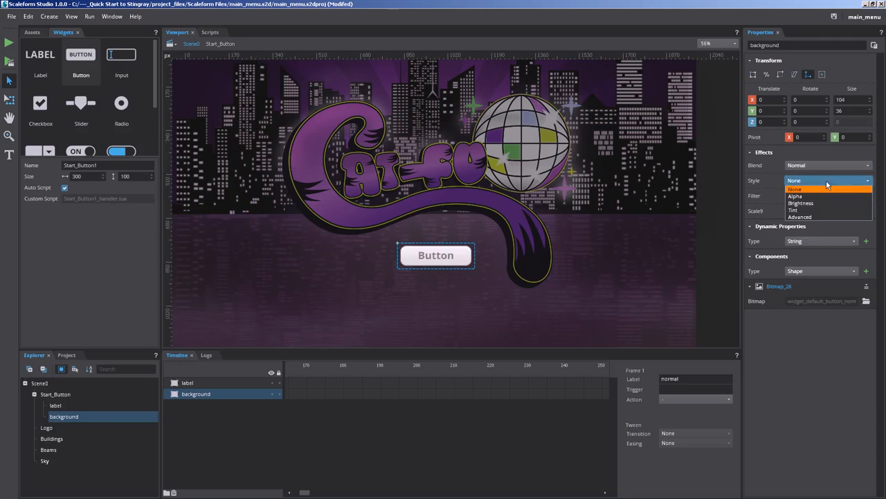
pyautogui.click(798, 211)
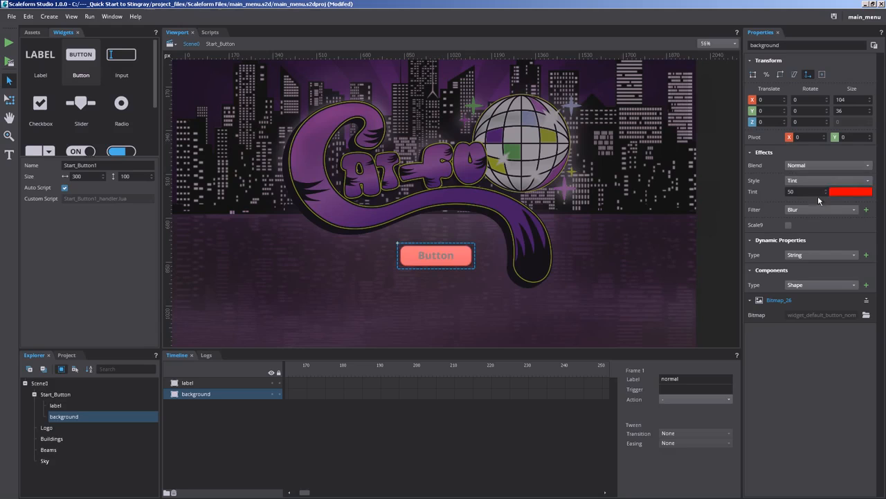
pyautogui.click(844, 194)
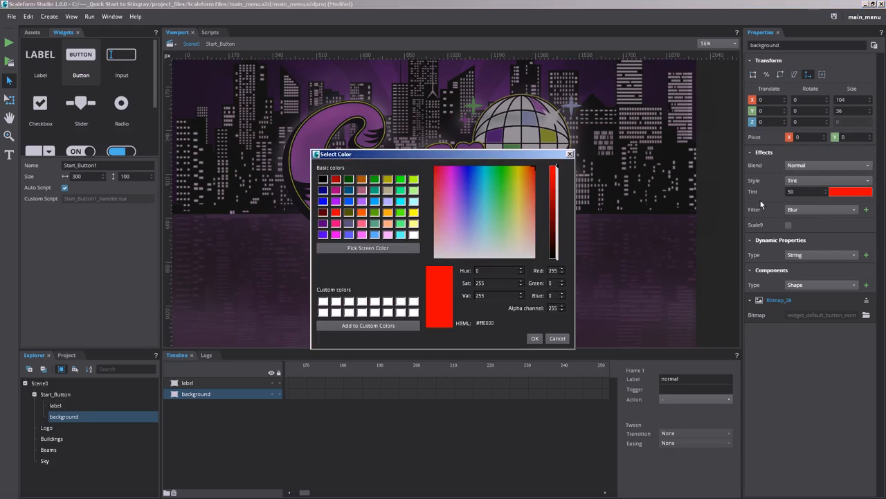
pyautogui.moveTo(390, 154); pyautogui.dragTo(539, 111)
pyautogui.click(513, 205)
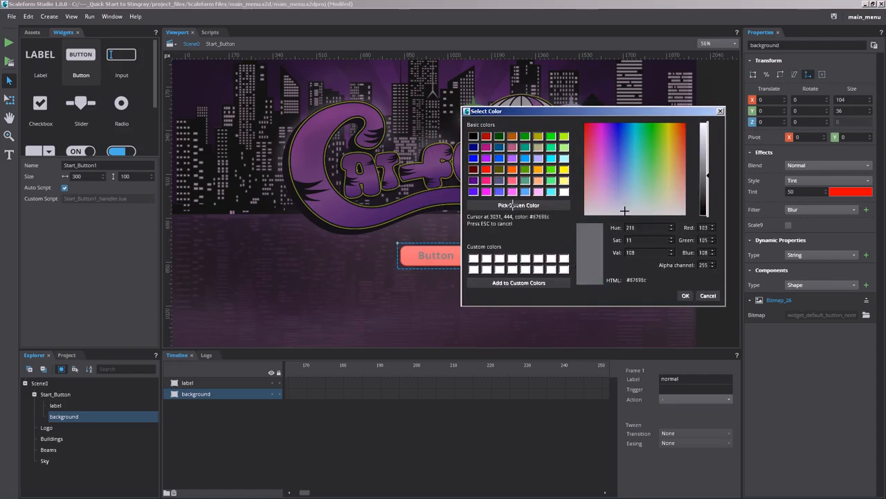
pyautogui.click(314, 140)
pyautogui.moveTo(708, 180); pyautogui.dragTo(708, 160)
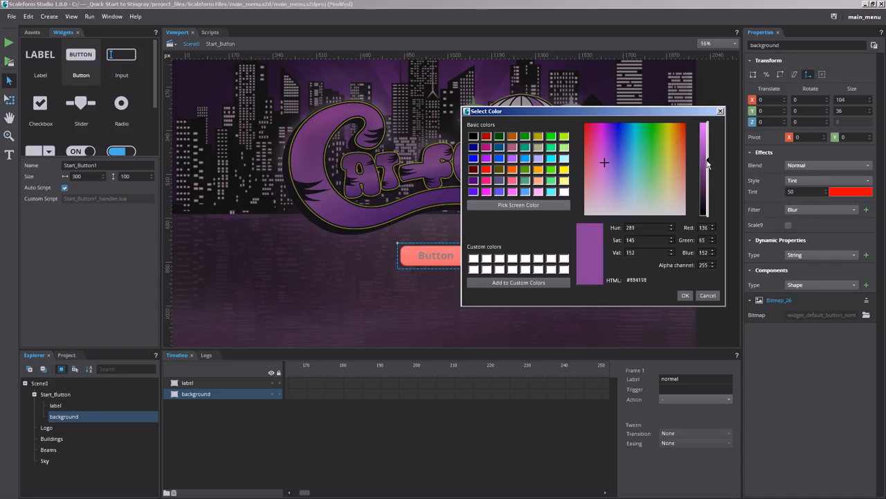
pyautogui.click(684, 295)
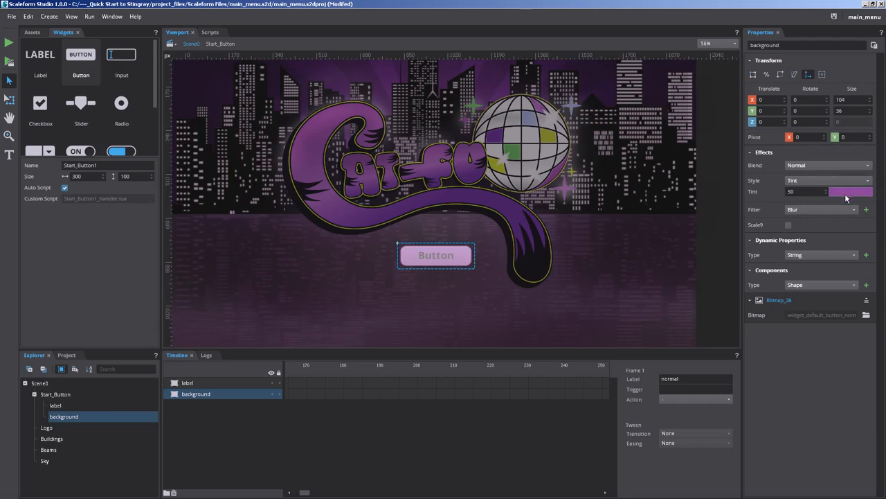
# Step: Set the tint amount of the button's background to 100
pyautogui.doubleClick(813, 195)
pyautogui.write('100')
pyautogui.press('Return')
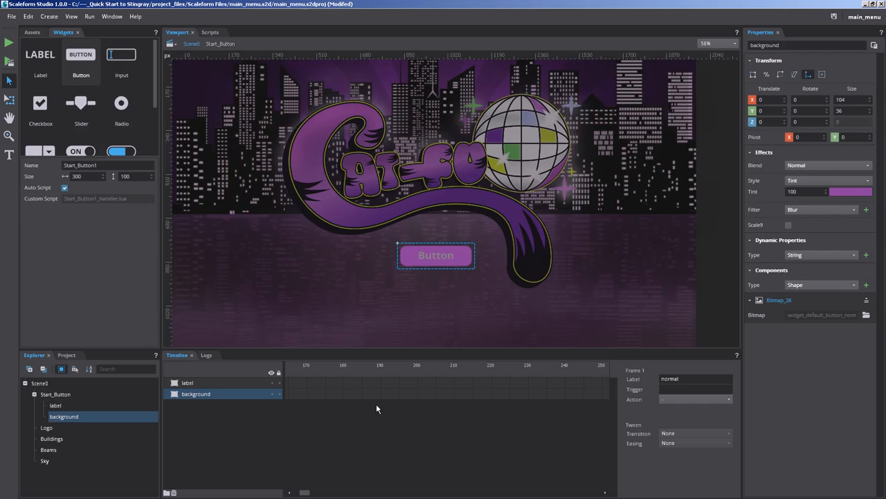
# Step: Set the tint colour of Start_Button's label to bright green, after first trying yellow #ddff00
pyautogui.click(58, 406)
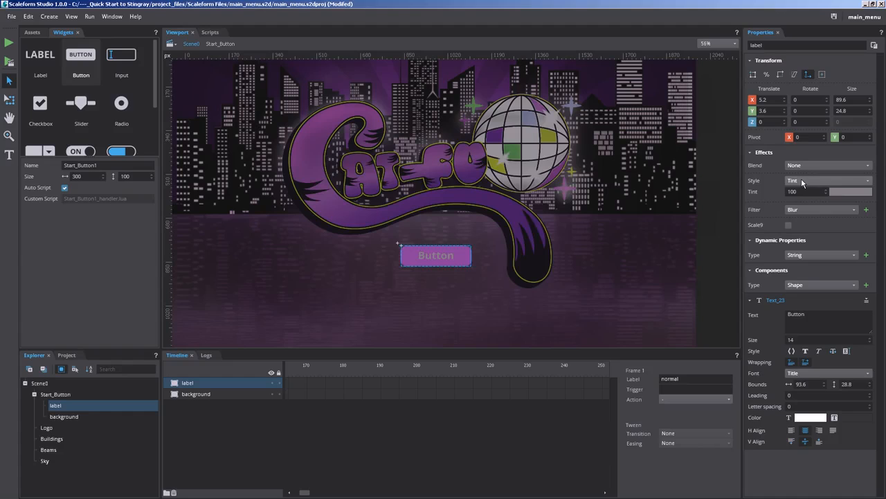
pyautogui.click(841, 191)
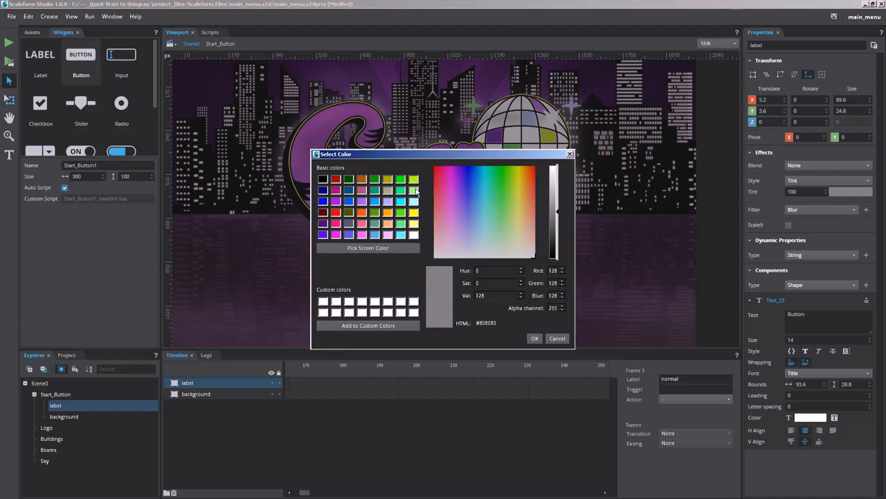
pyautogui.click(497, 167)
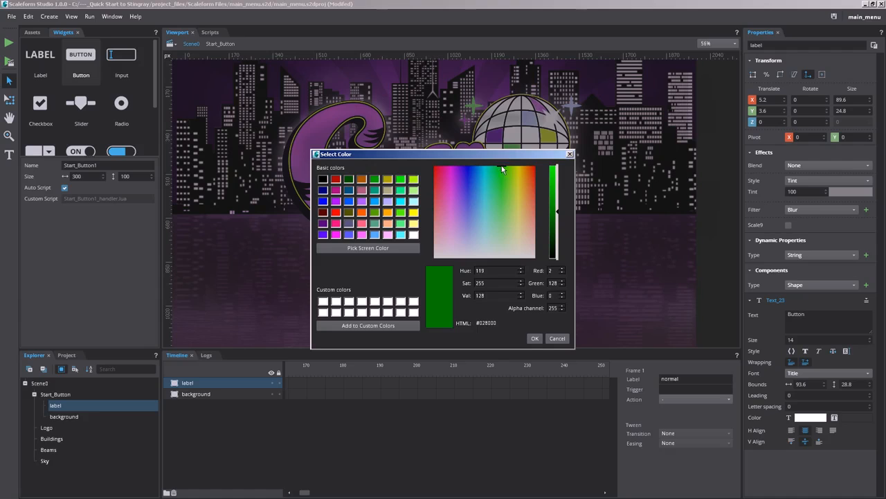
pyautogui.click(515, 167)
pyautogui.moveTo(553, 192); pyautogui.dragTo(516, 168)
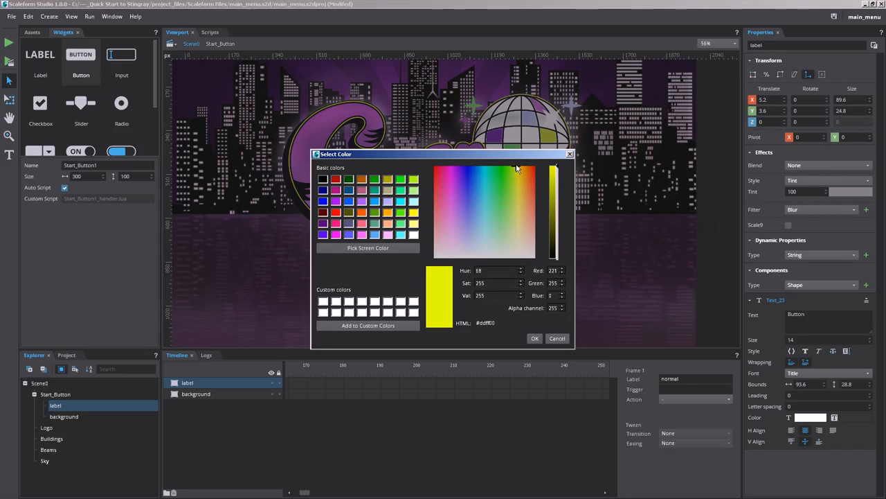
pyautogui.click(534, 338)
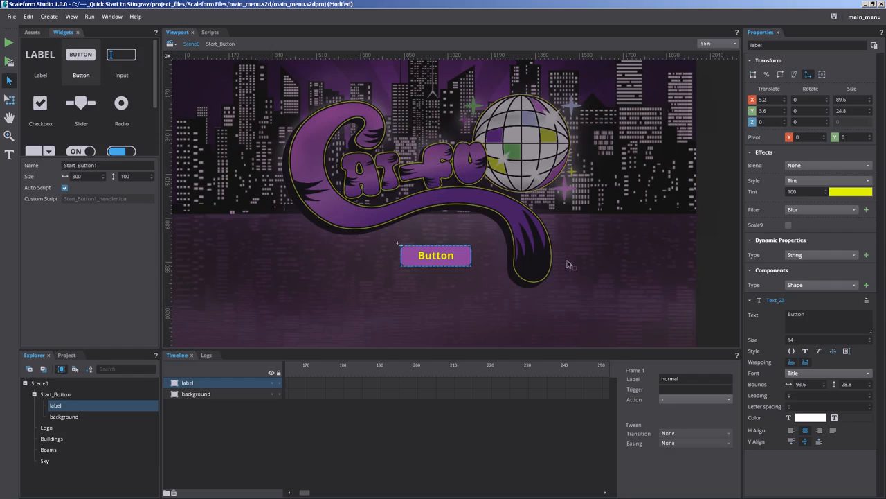
pyautogui.click(850, 191)
pyautogui.moveTo(519, 168); pyautogui.dragTo(510, 169)
pyautogui.click(534, 338)
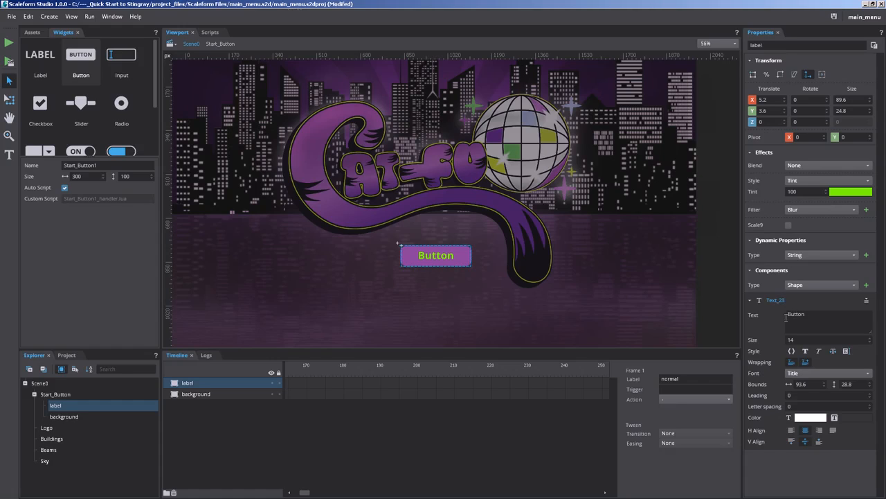
# Step: Change the text of Start_Button's label to Start
pyautogui.moveTo(810, 322); pyautogui.dragTo(786, 315)
pyautogui.write('Sta')
pyautogui.click(806, 340)
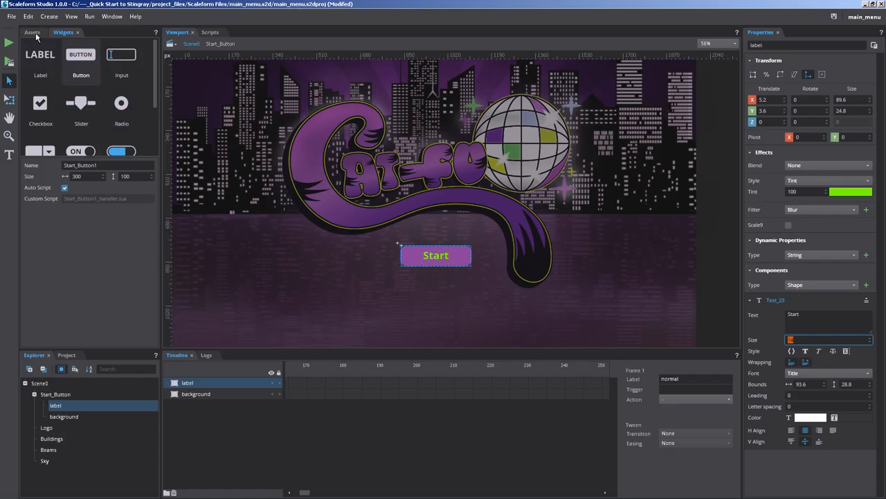
# Step: Show the project's assets, try the Normal, OpenSans-Regular and OpenSans-Bold fonts on the label, and return it to Title
pyautogui.click(34, 33)
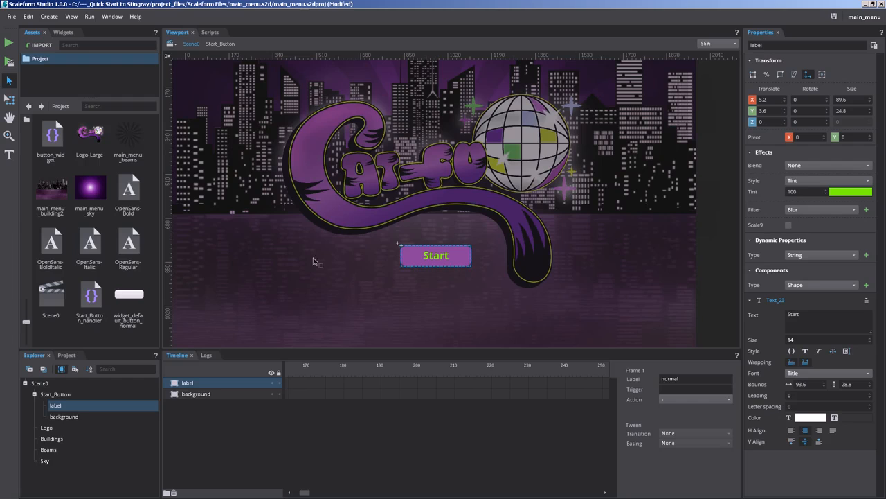
pyautogui.click(816, 373)
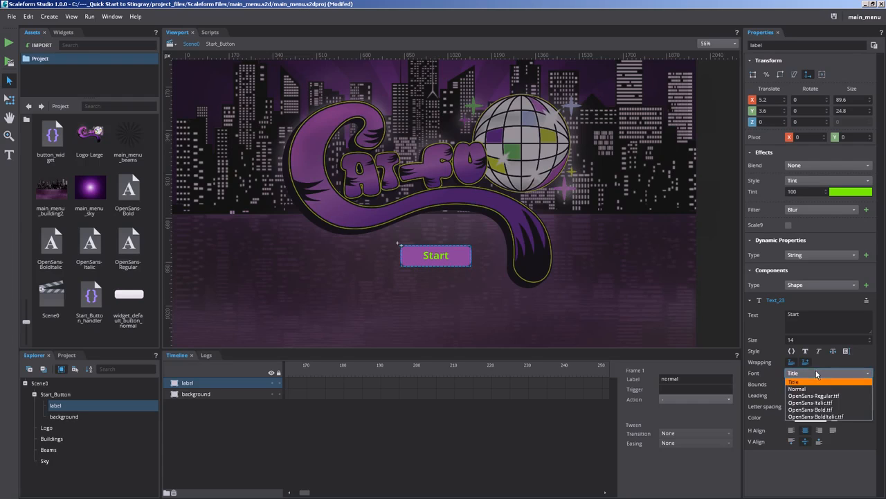
pyautogui.click(806, 388)
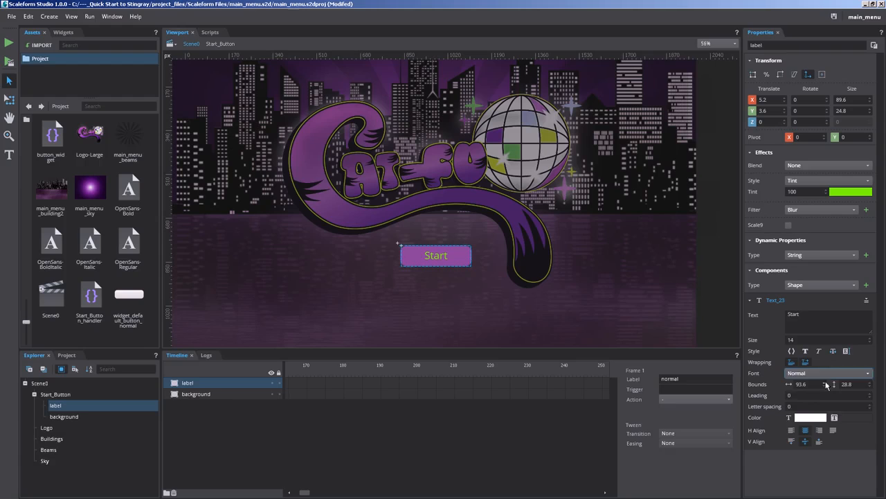
pyautogui.click(822, 373)
pyautogui.click(818, 395)
pyautogui.click(825, 375)
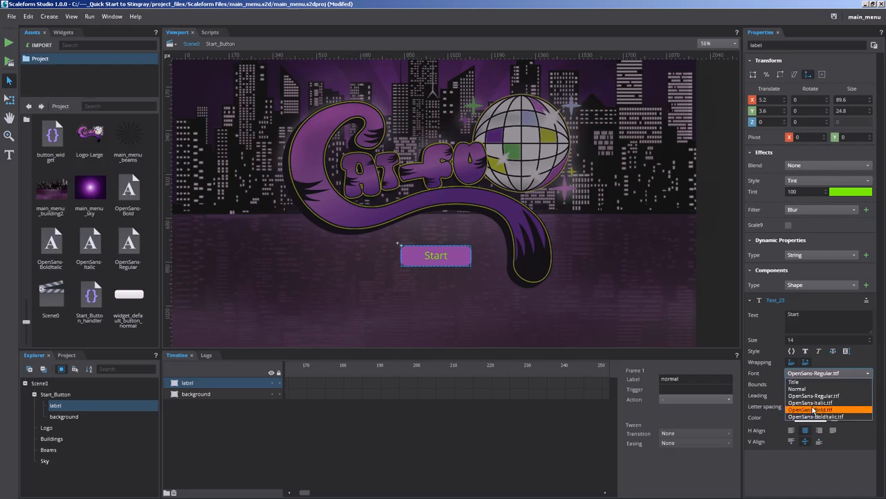
pyautogui.click(813, 406)
pyautogui.click(827, 374)
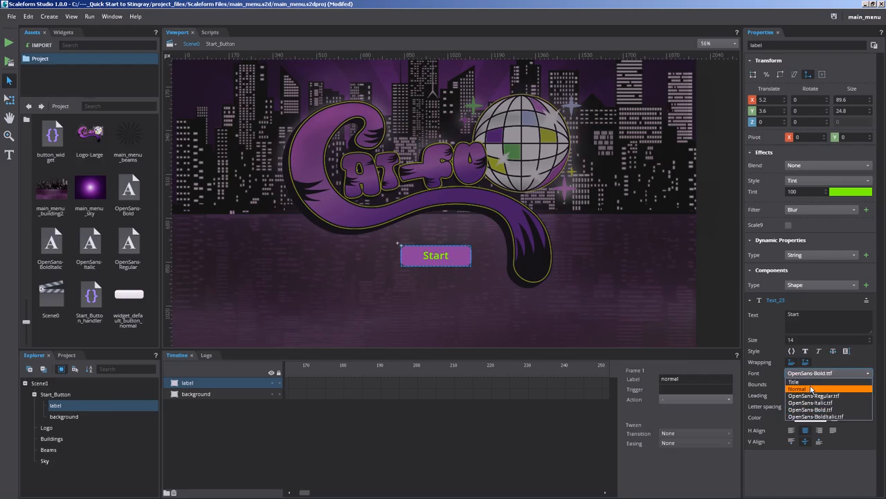
pyautogui.click(803, 381)
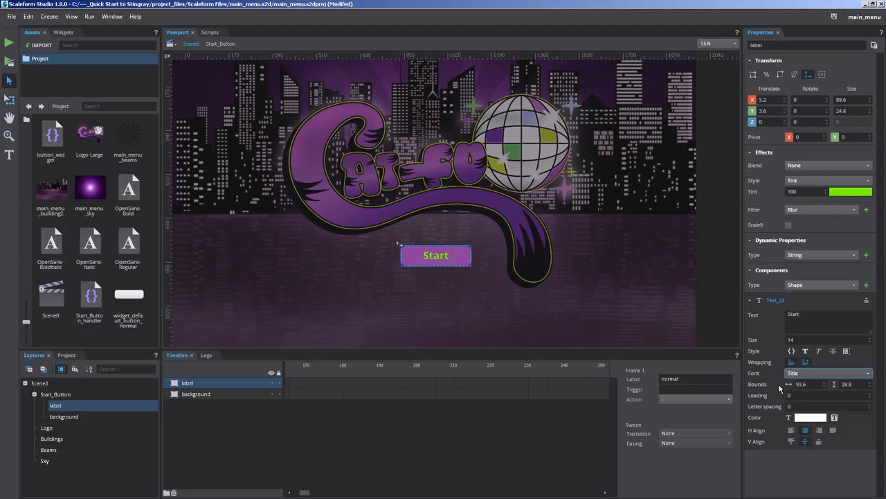
pyautogui.click(811, 384)
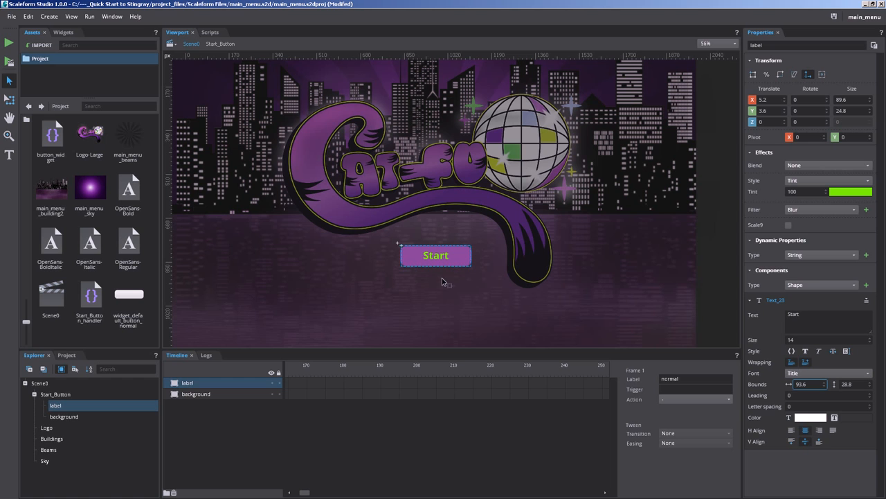
# Step: Collapse Start_Button in the scene hierarchy and duplicate the whole button
pyautogui.click(34, 394)
pyautogui.click(55, 394)
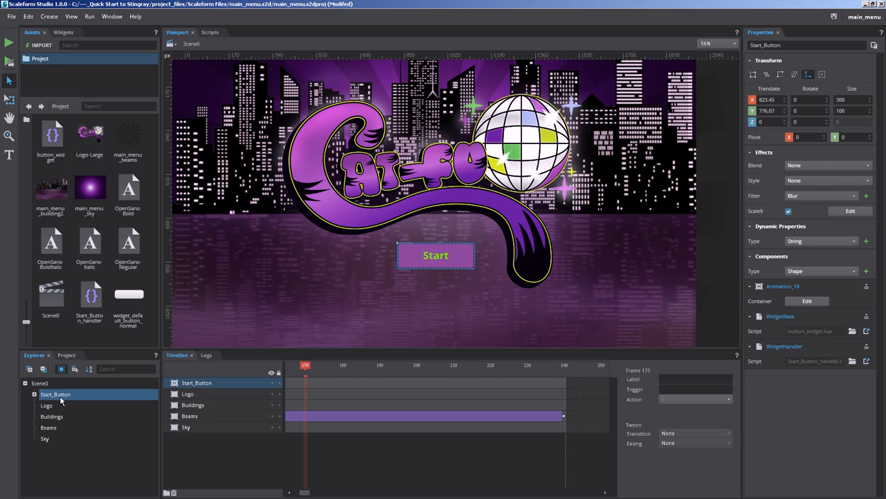
pyautogui.hotkey('ctrl', 'd')
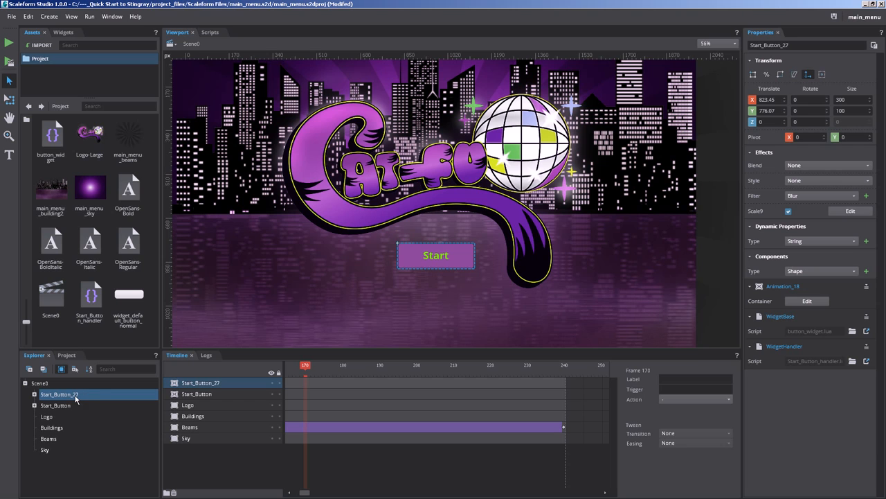
# Step: Rename the duplicated button actor as Quit_Button
pyautogui.rightClick(206, 385)
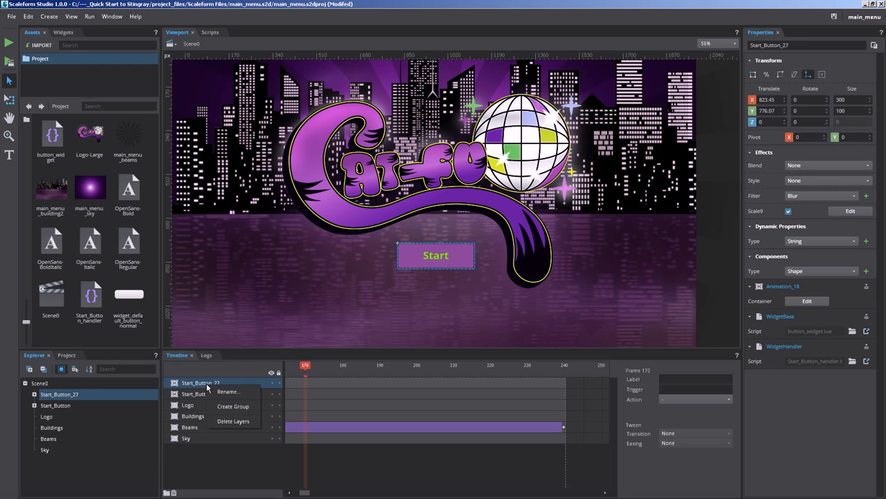
pyautogui.click(225, 392)
pyautogui.write('Quit_')
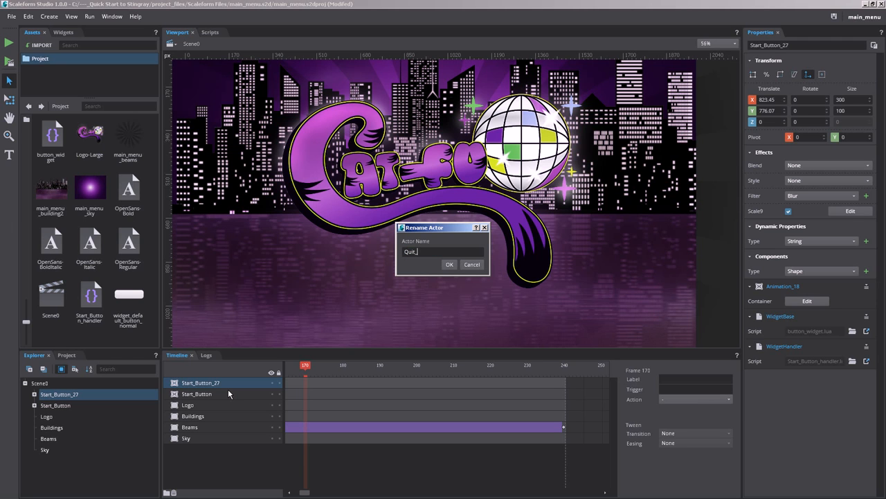
pyautogui.write('Button')
pyautogui.press('Return')
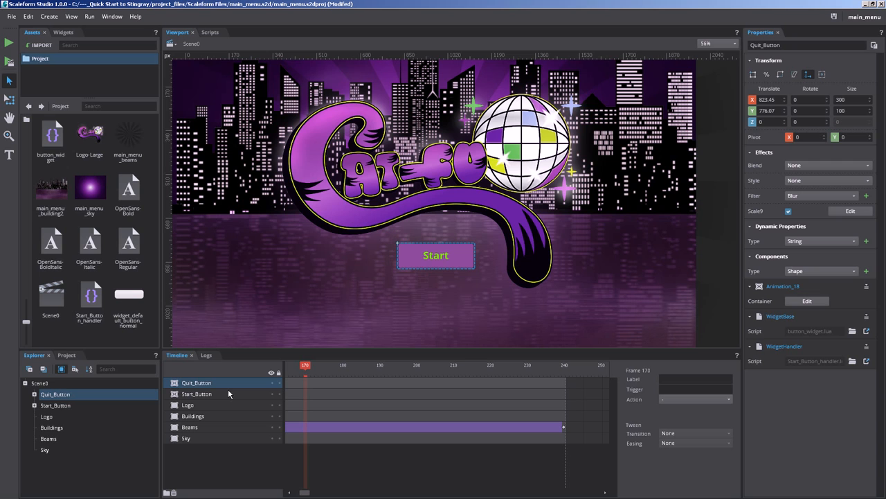
# Step: Move Quit_Button just below Start_Button on the canvas, to about X 825 and Y 903
pyautogui.moveTo(439, 249); pyautogui.dragTo(446, 291)
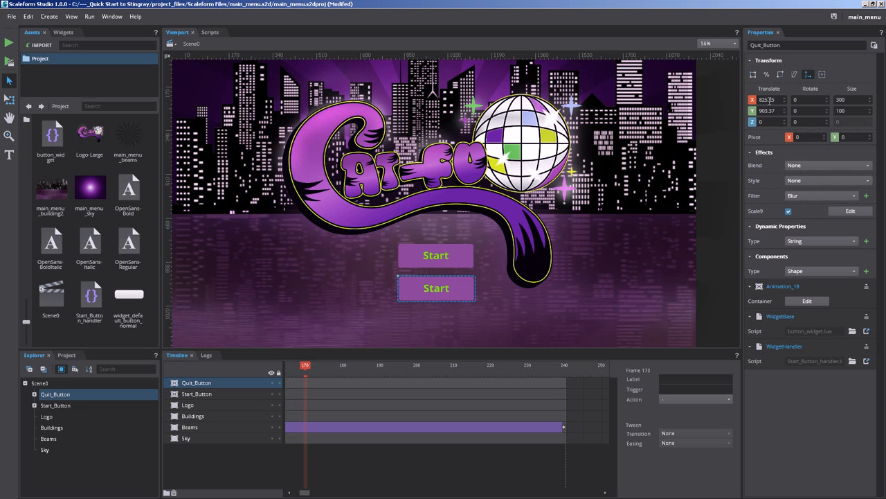
pyautogui.click(408, 261)
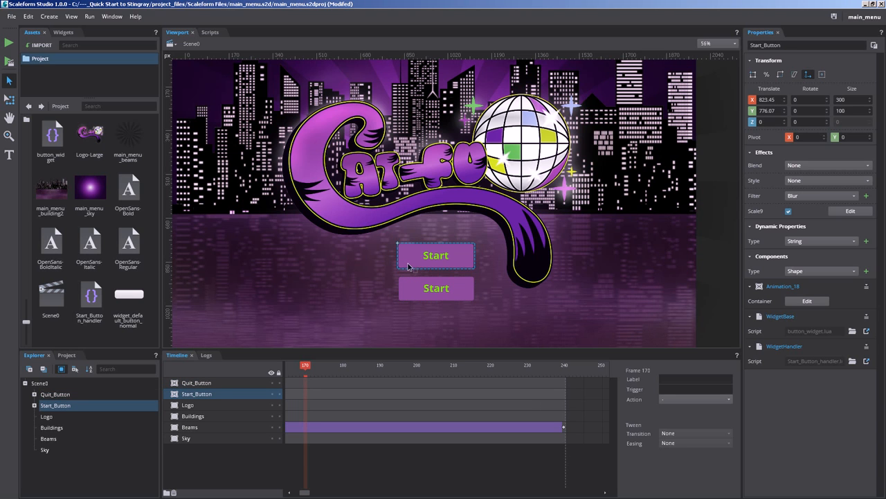
pyautogui.click(415, 289)
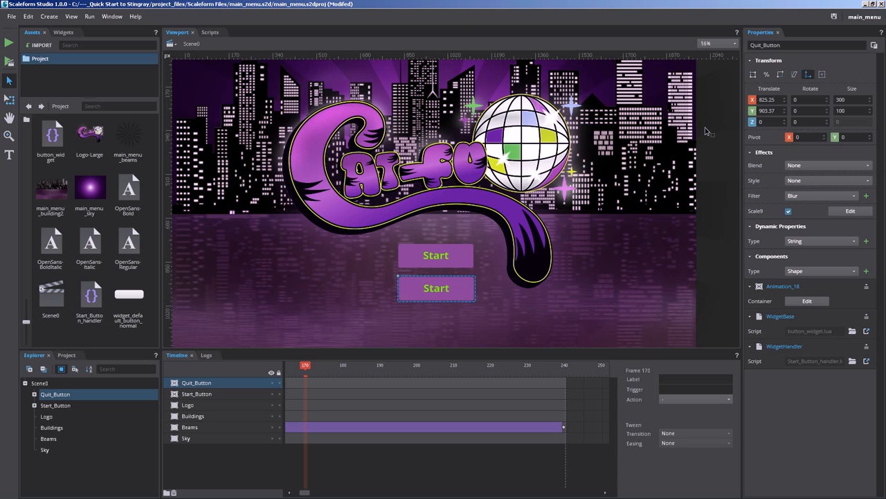
# Step: Align the two buttons by setting the X translation of Start_Button and Quit_Button to 825
pyautogui.click(452, 255)
pyautogui.moveTo(778, 100); pyautogui.dragTo(733, 105)
pyautogui.write('825')
pyautogui.press('Return')
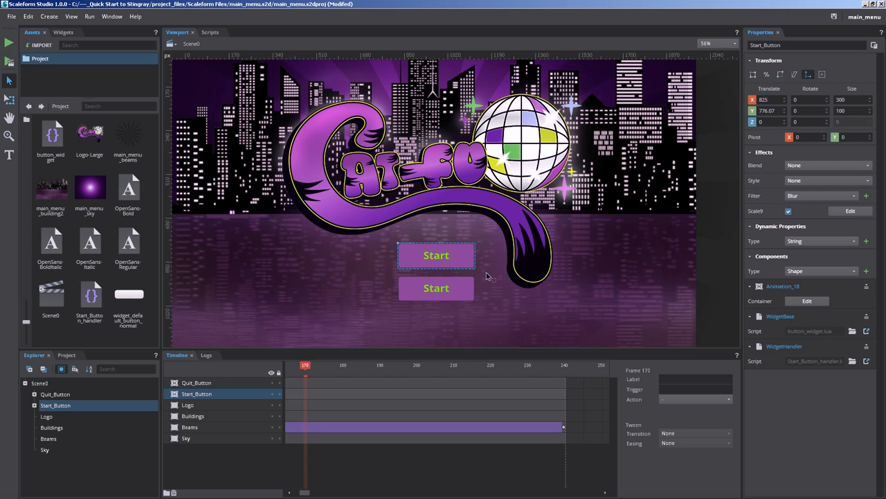
pyautogui.click(454, 289)
pyautogui.moveTo(774, 101); pyautogui.dragTo(732, 111)
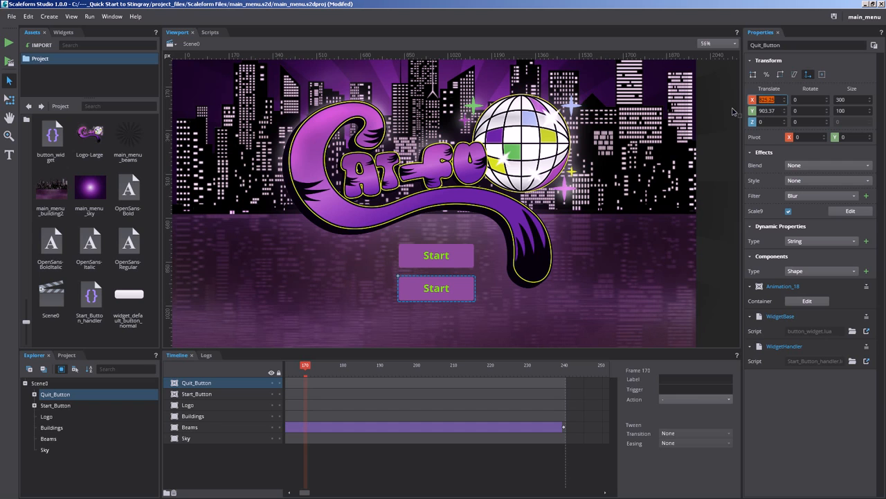
pyautogui.write('85')
pyautogui.press('Return')
# Step: Reorder the scene's timeline layers so that Start_Button sits above Quit_Button
pyautogui.click(445, 257)
pyautogui.click(456, 287)
pyautogui.moveTo(207, 386); pyautogui.dragTo(206, 399)
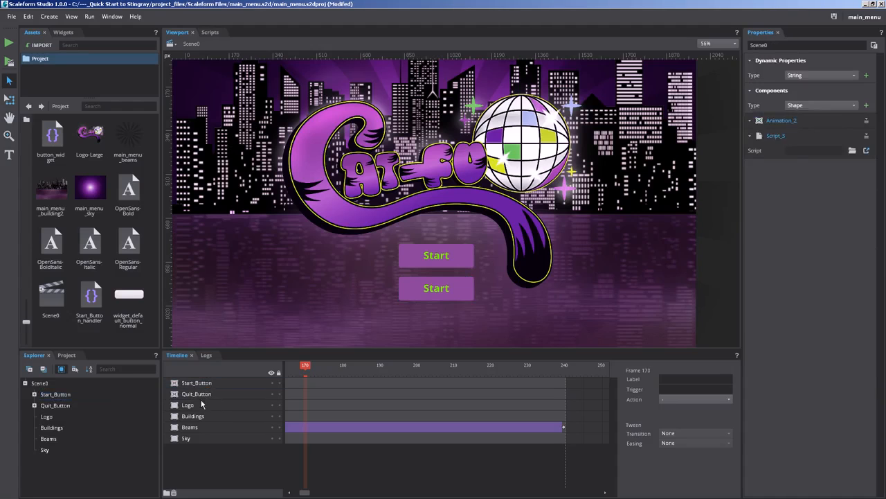
# Step: Change the text of Quit_Button's label to Quit and return to Scene0
pyautogui.click(34, 405)
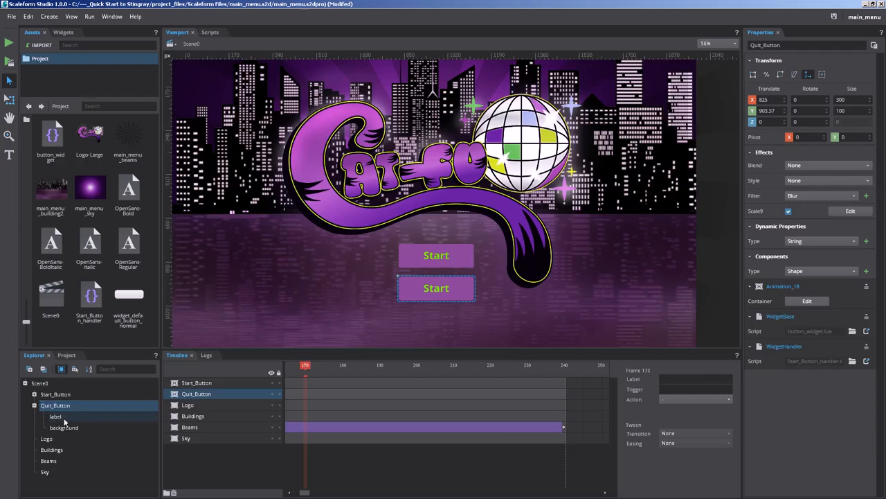
pyautogui.click(105, 415)
pyautogui.click(802, 320)
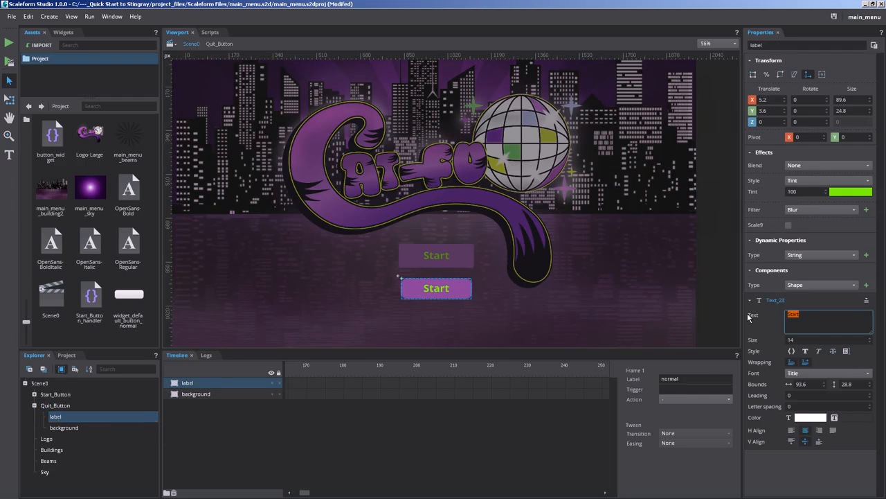
pyautogui.write('Quit')
pyautogui.press('Return')
pyautogui.click(714, 300)
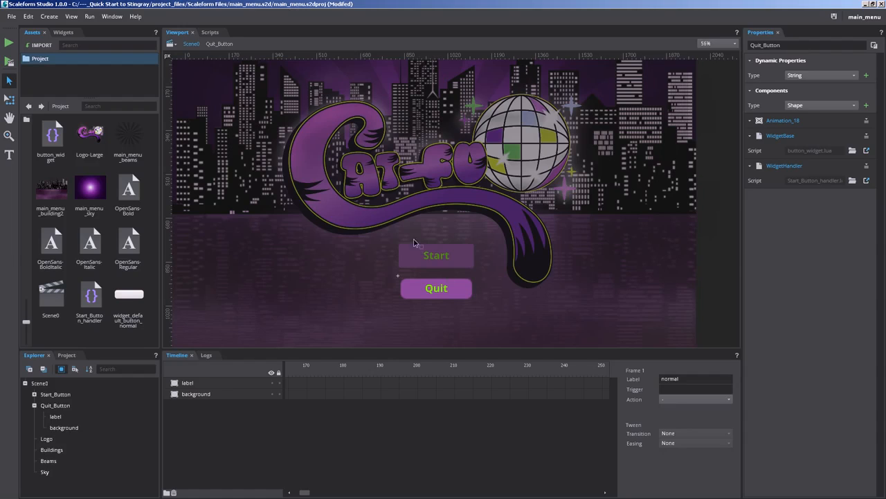
pyautogui.click(47, 385)
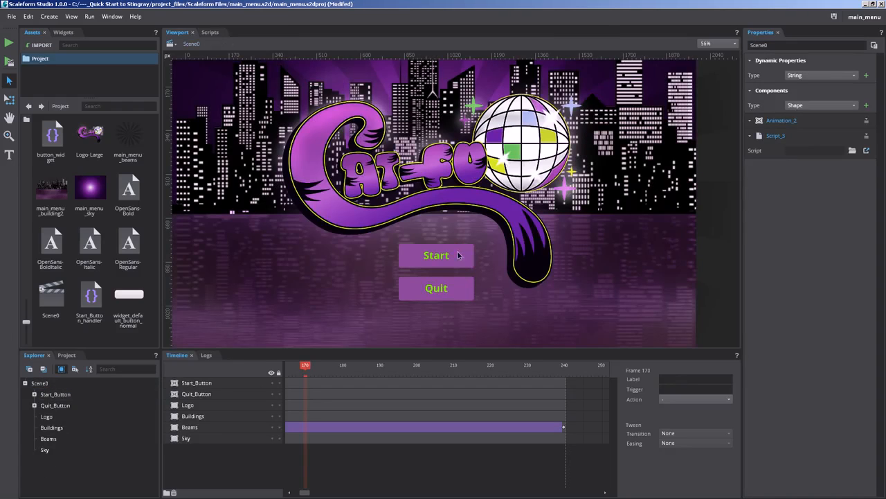